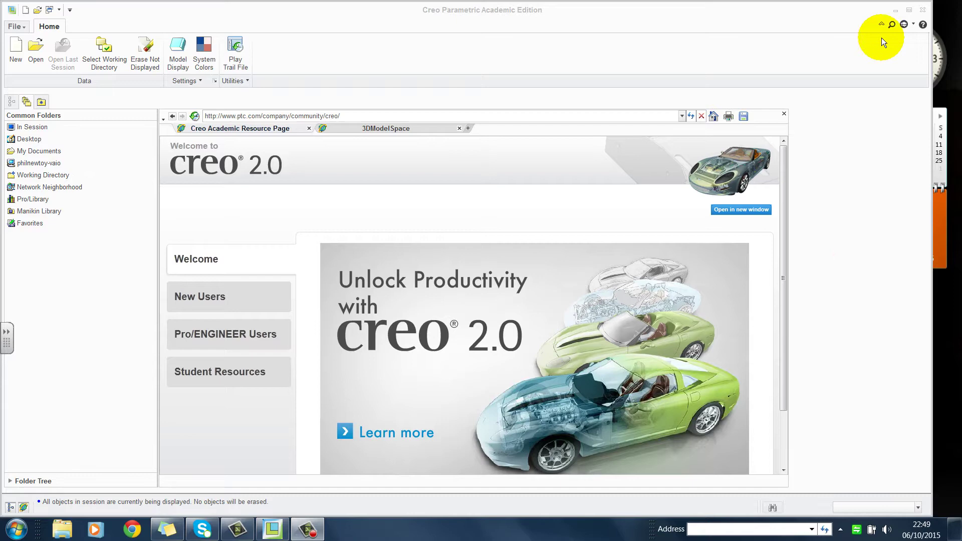
Maximize Creo and set the working directory to Desktop > AUEA MOUSE 2015.
left_click(909, 10)
left_click(100, 53)
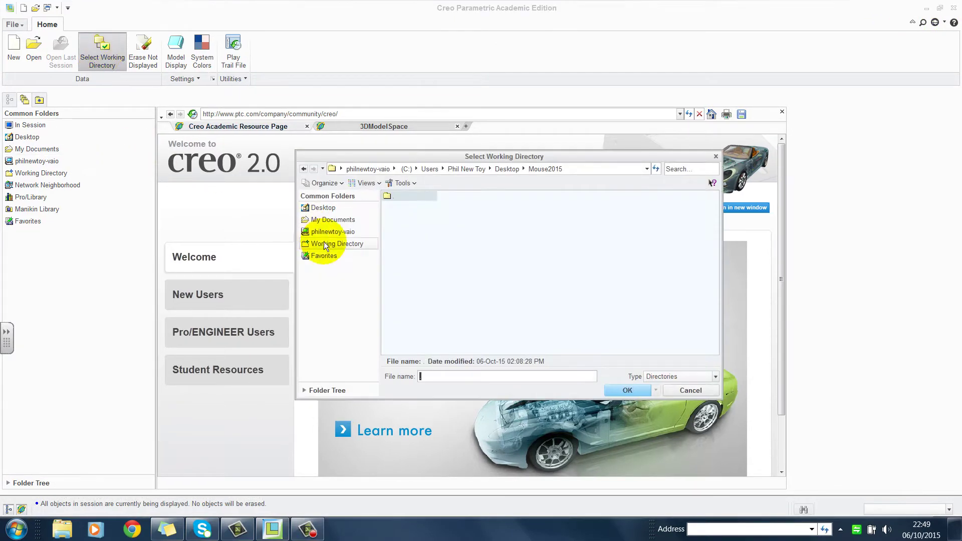
left_click(325, 210)
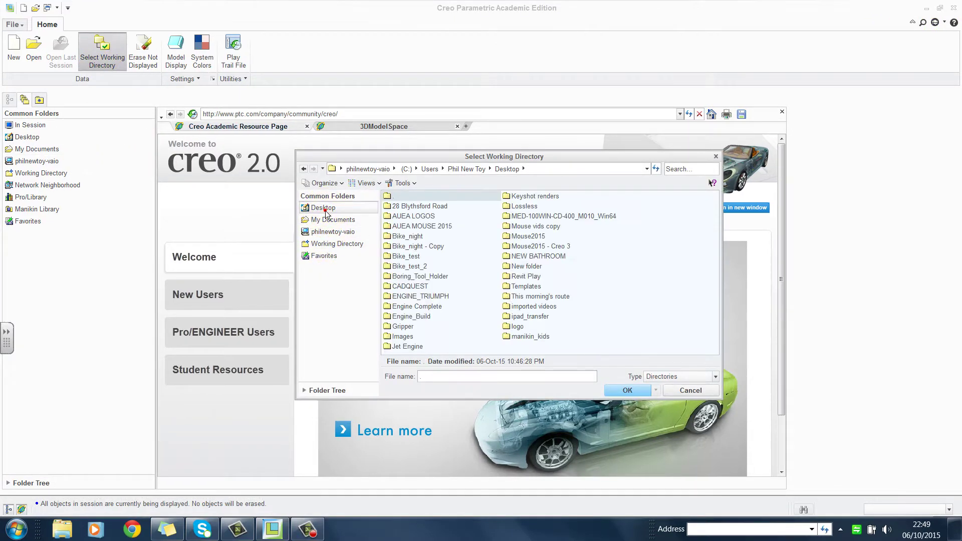
double_click(419, 226)
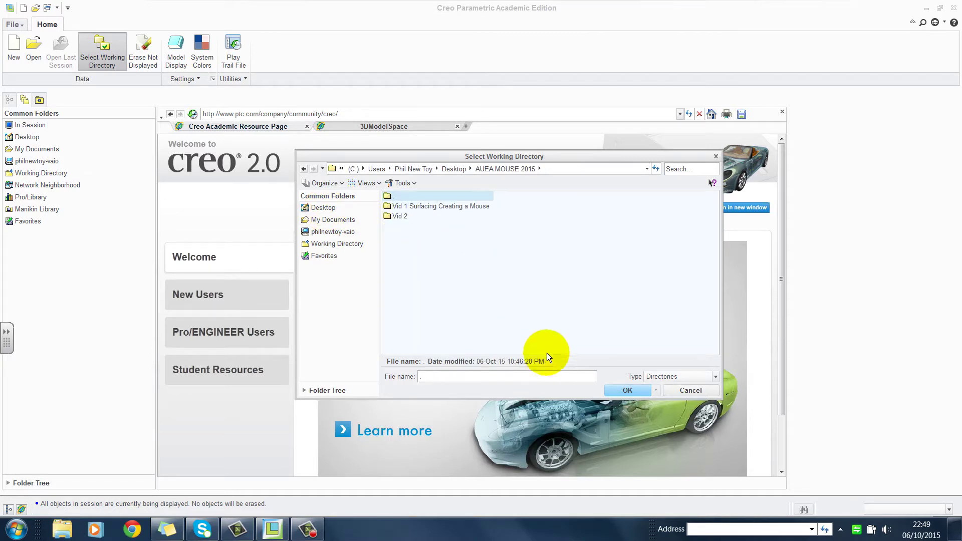
left_click(615, 389)
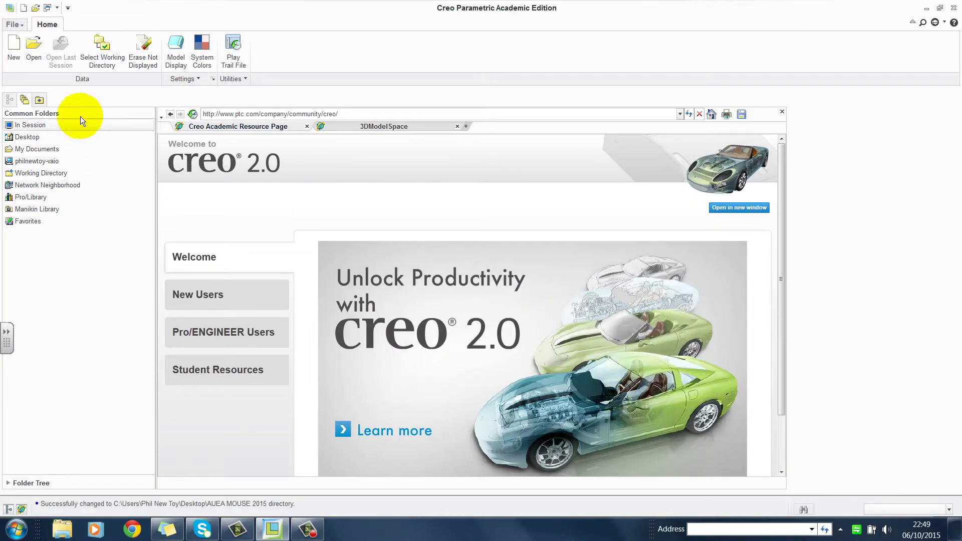
Open mouse_master.prt from the working directory.
left_click(35, 48)
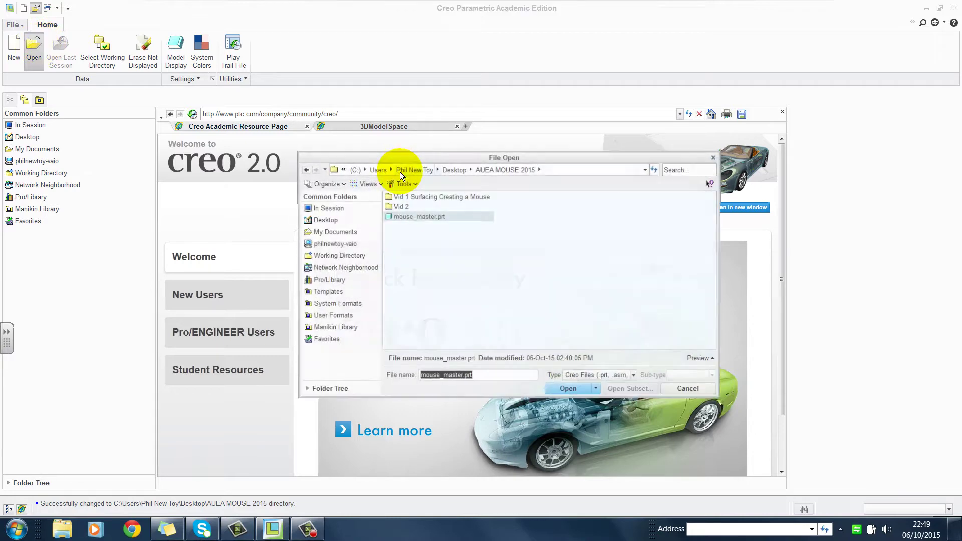
left_click(411, 216)
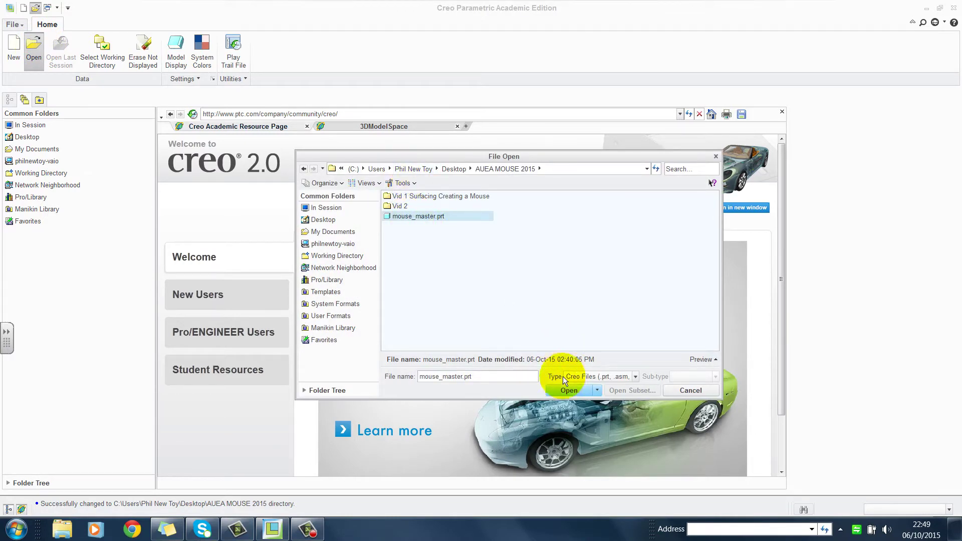
left_click(567, 390)
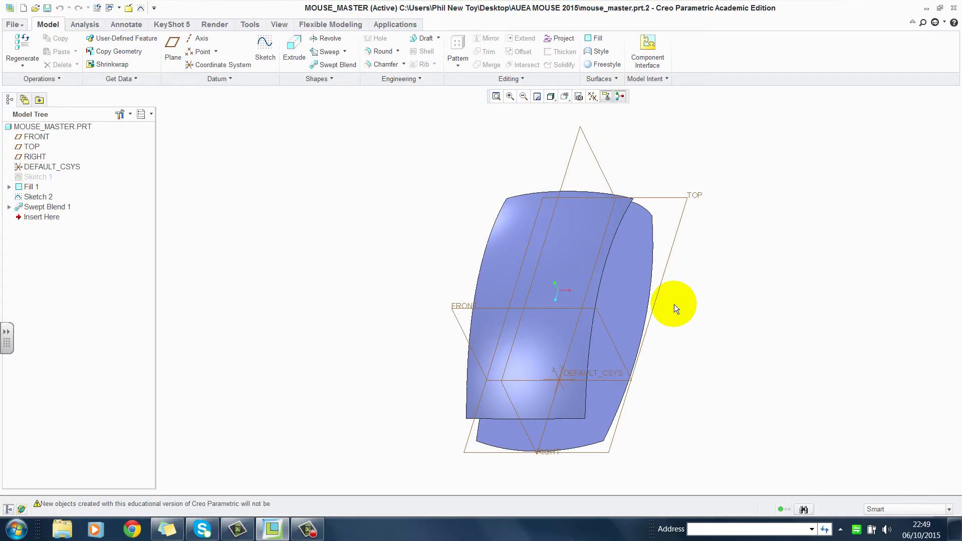
middle_click_drag(674, 305, 639, 297)
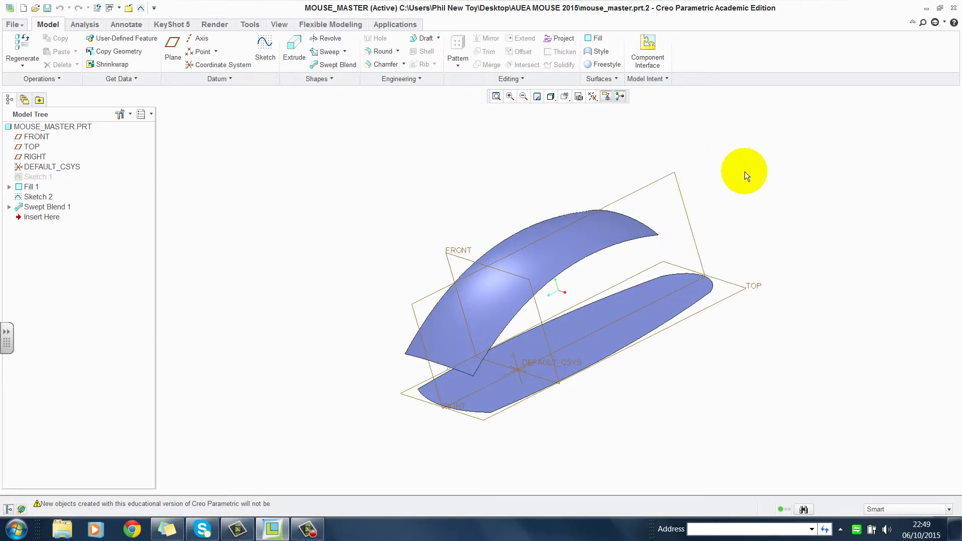
mouse_move(746, 172)
middle_mouse_down()
mouse_move(768, 223)
mouse_move(756, 188)
middle_mouse_up()
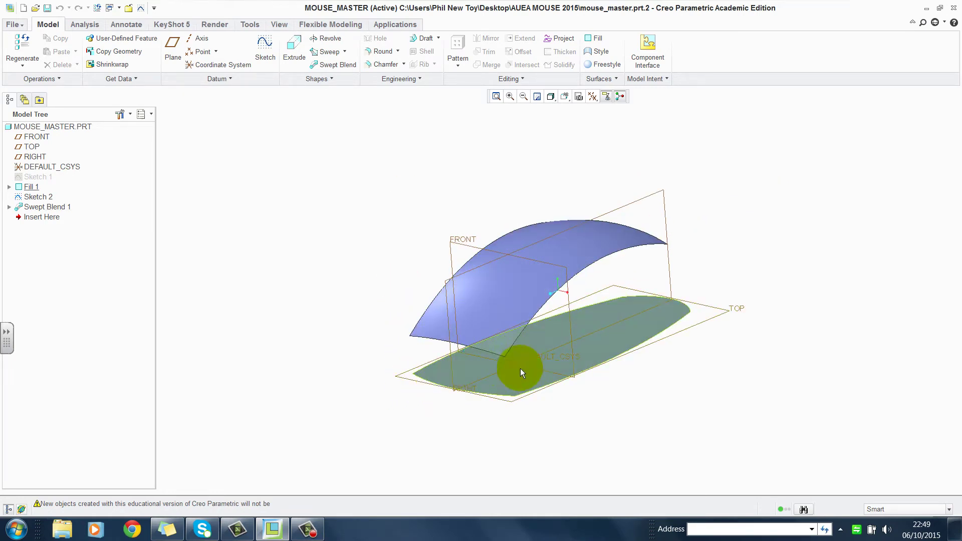
mouse_move(768, 275)
middle_mouse_down()
mouse_move(761, 319)
mouse_move(746, 300)
middle_mouse_up()
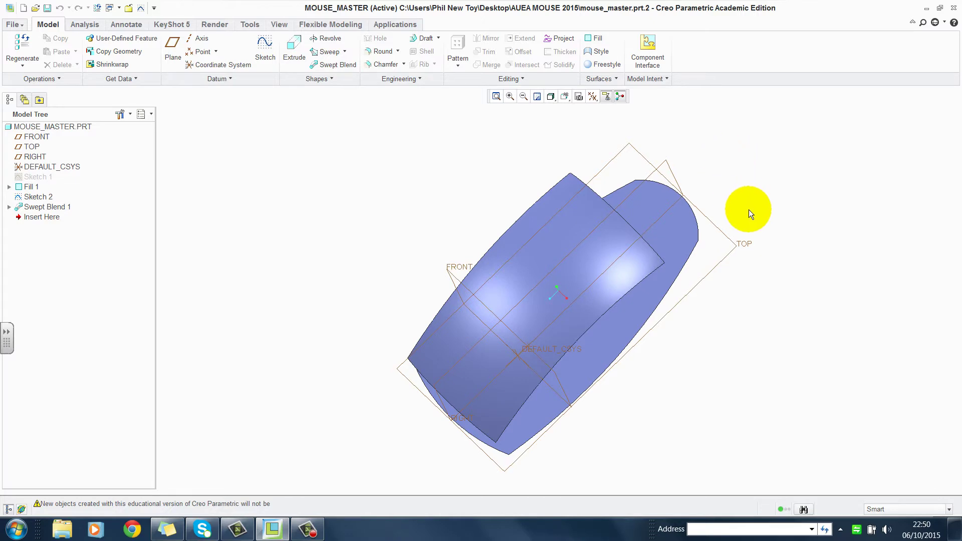
mouse_move(747, 208)
middle_mouse_down()
mouse_move(750, 177)
mouse_move(726, 156)
mouse_move(721, 181)
middle_mouse_up()
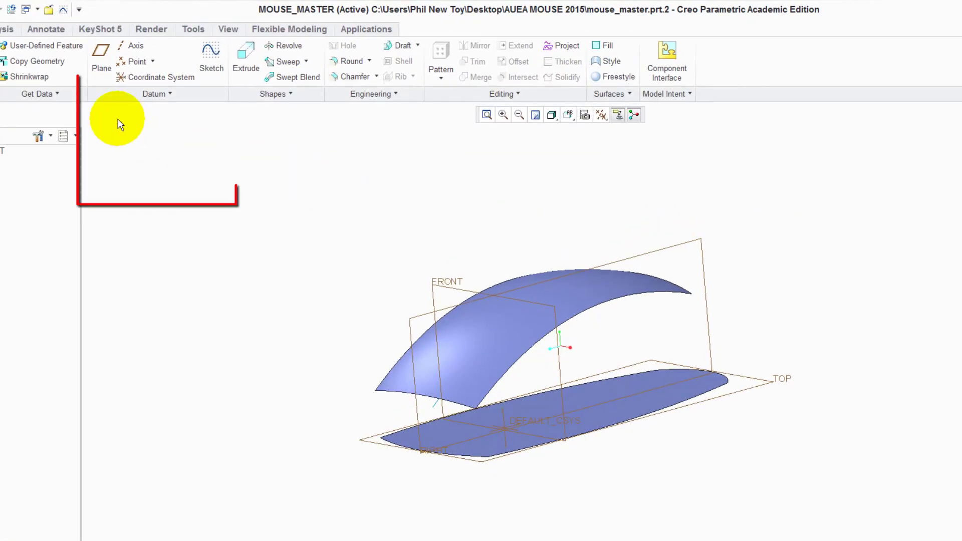
Create a through-points datum curve from the top surface's front corner down to the base corner.
left_click(165, 95)
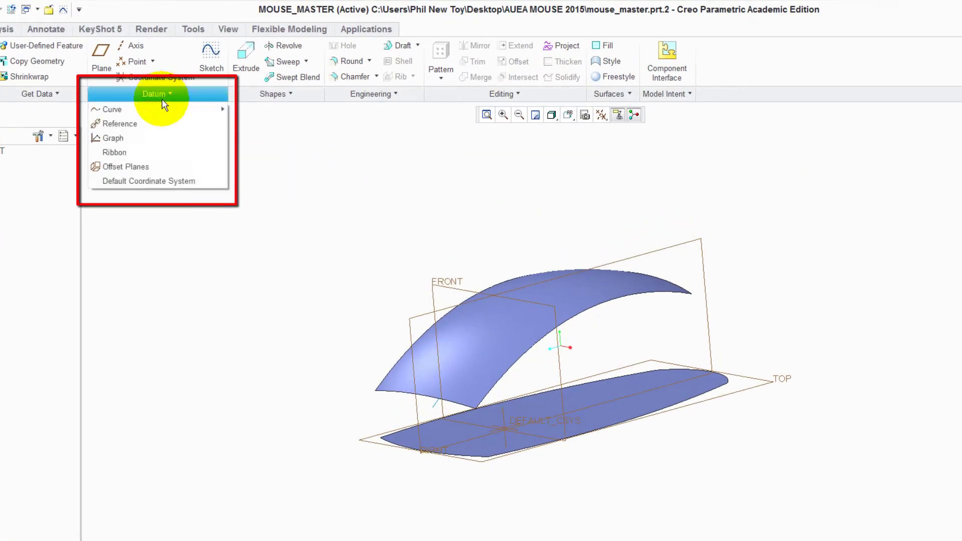
left_click(162, 107)
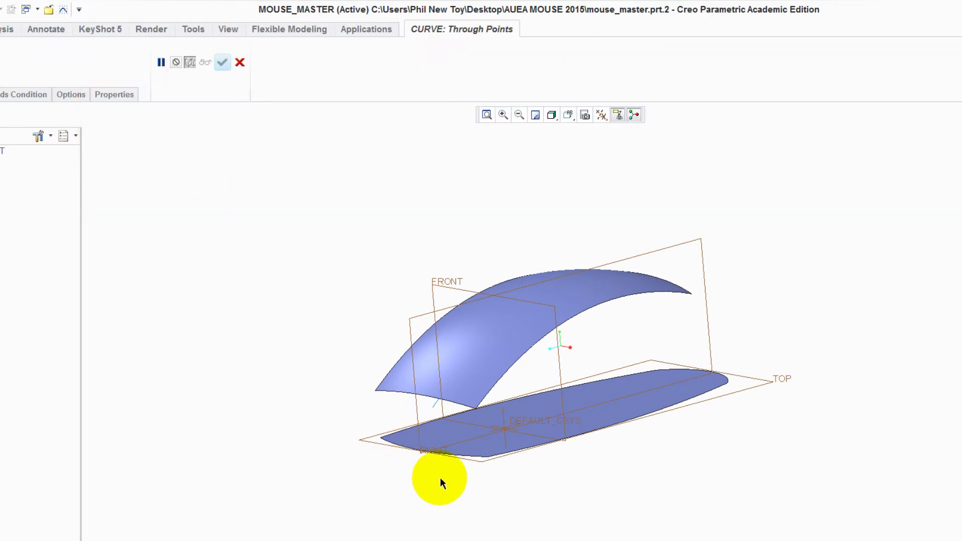
scroll(435, 471, "up", 4)
middle_click_drag(421, 489, 421, 490)
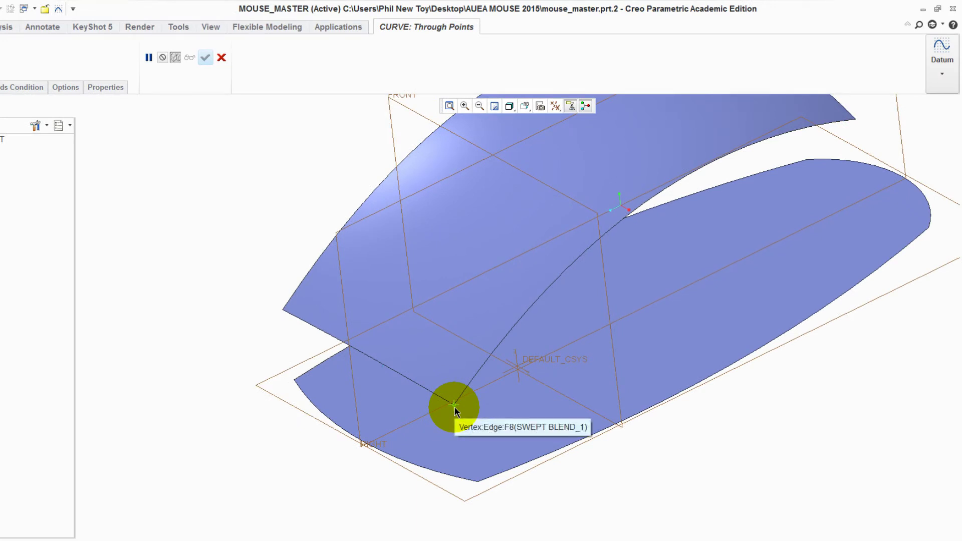
left_click(453, 406)
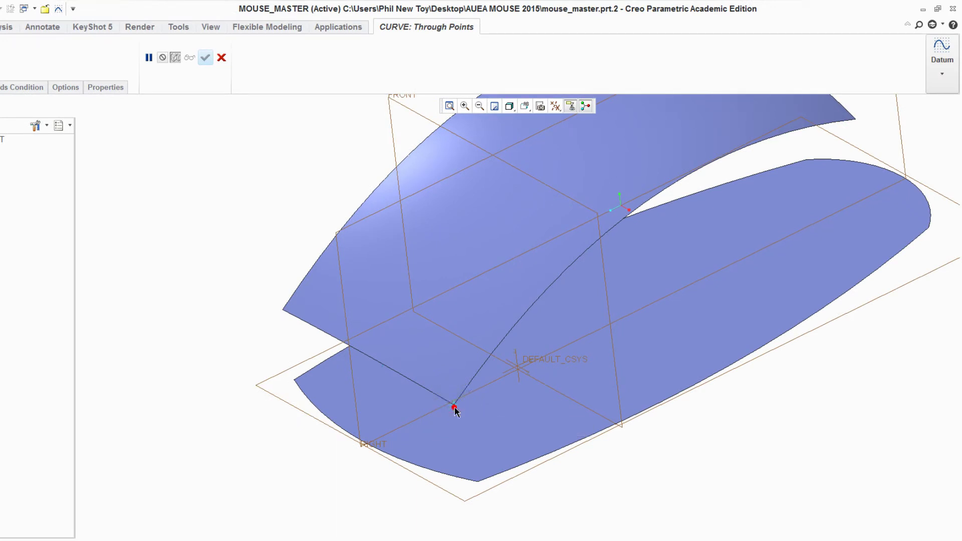
left_click(479, 480)
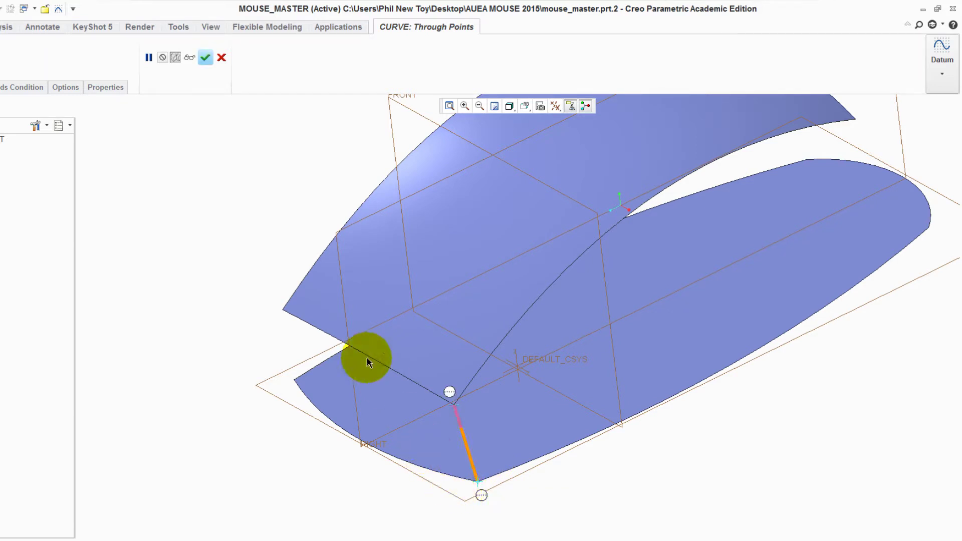
left_click(205, 61)
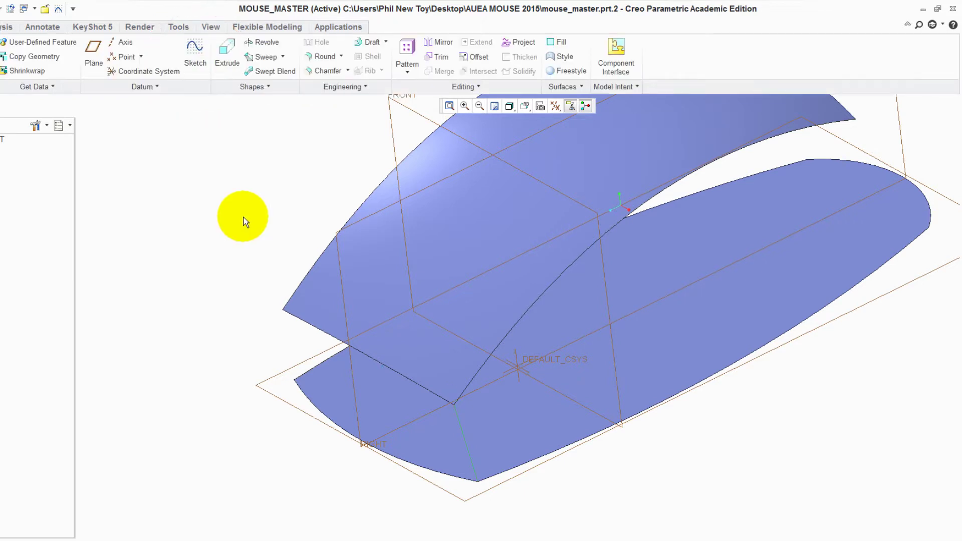
Add a second through-points curve joining the other front top corner to its base corner.
left_click(244, 220)
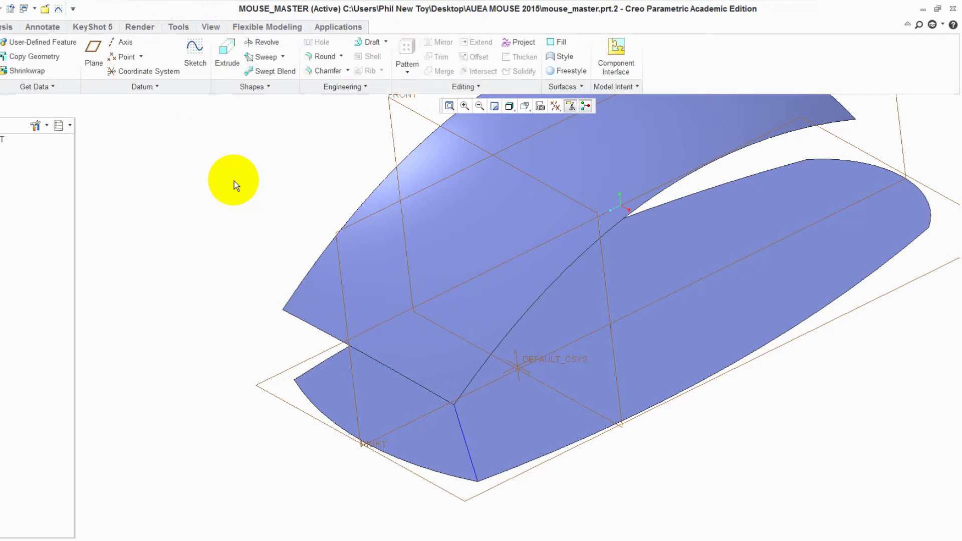
left_click(154, 88)
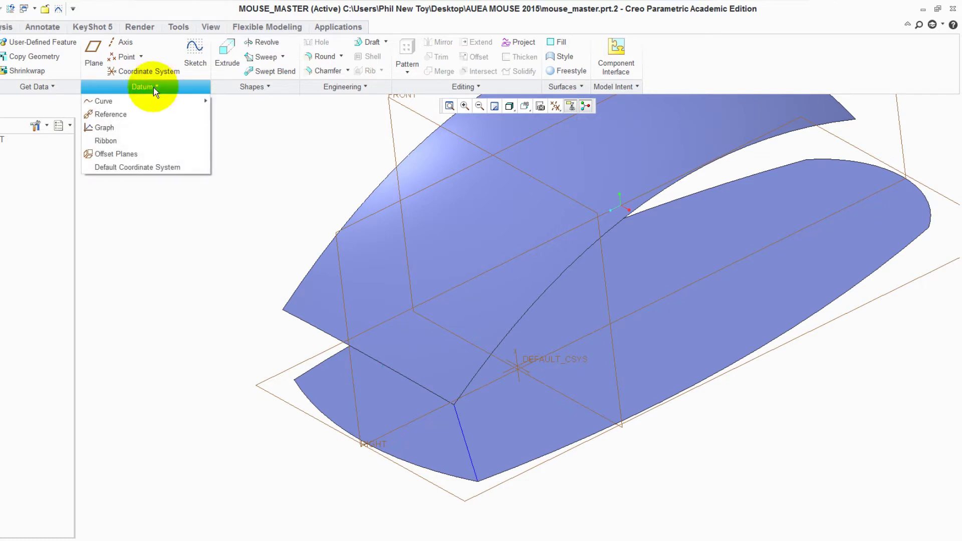
left_click(150, 103)
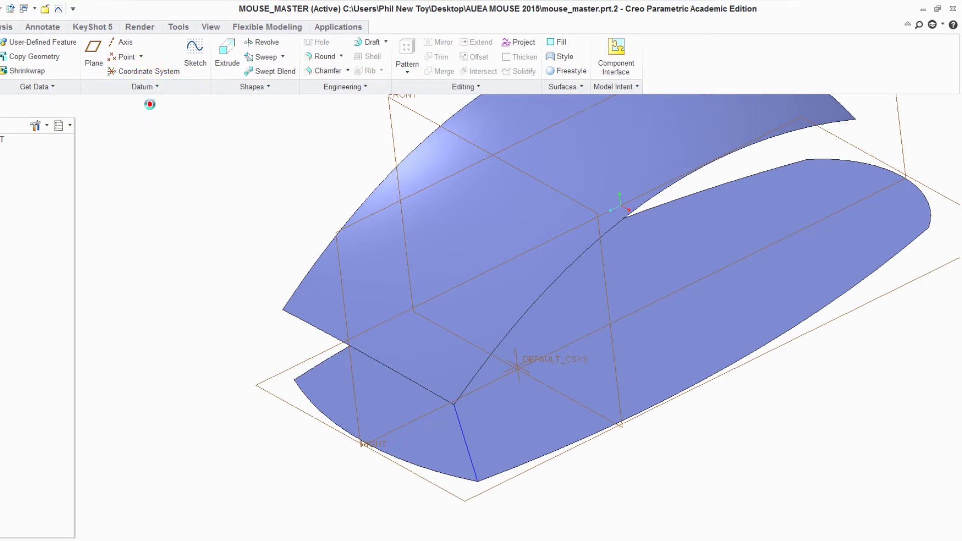
left_click(283, 309)
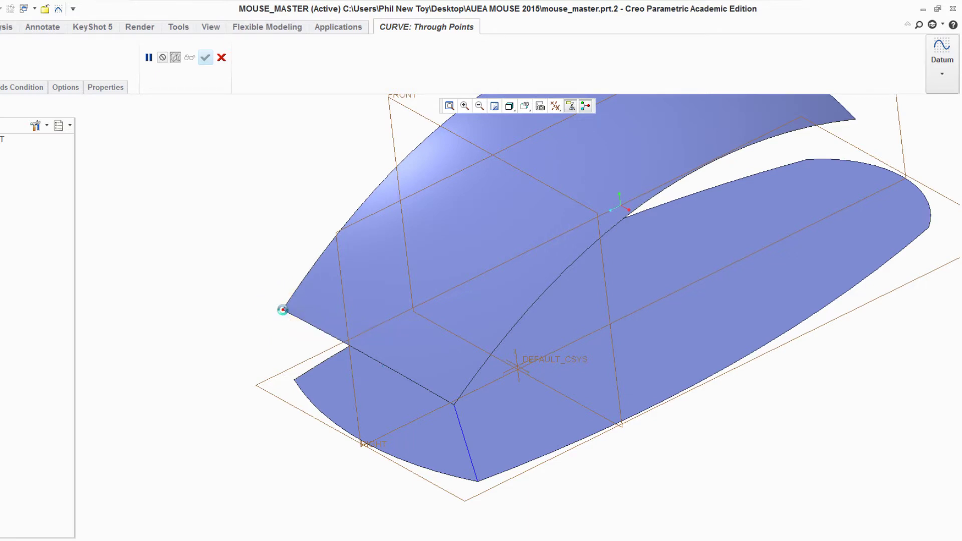
left_click(294, 379)
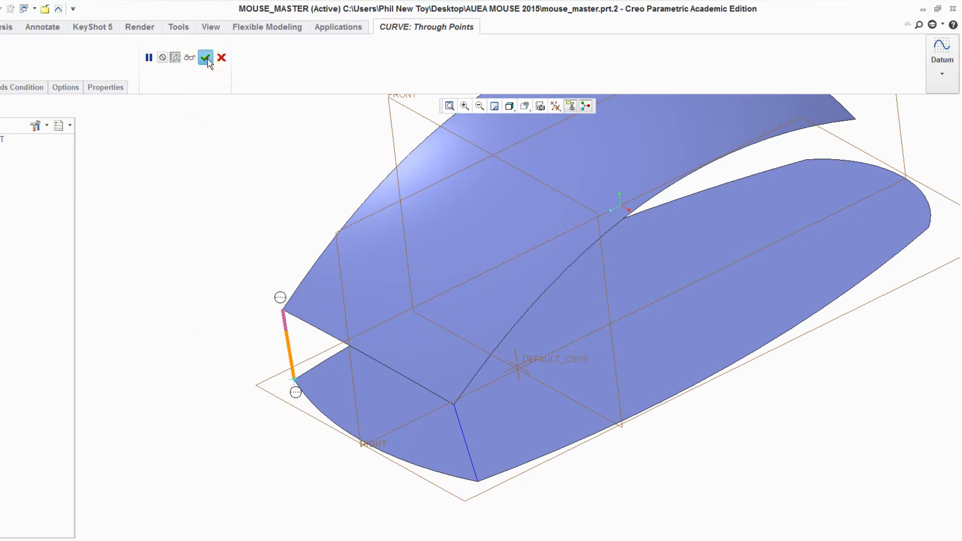
left_click(205, 58)
scroll(194, 336, "down", 3)
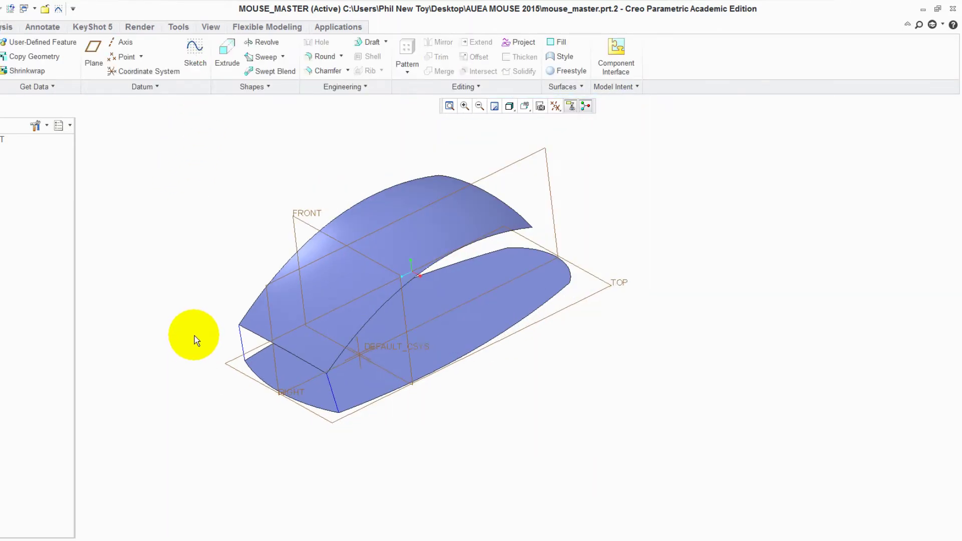
Draw a through-points datum curve from the base edge up to the swept blend's corner.
middle_click_drag(616, 358, 626, 405)
scroll(313, 340, "up", 3)
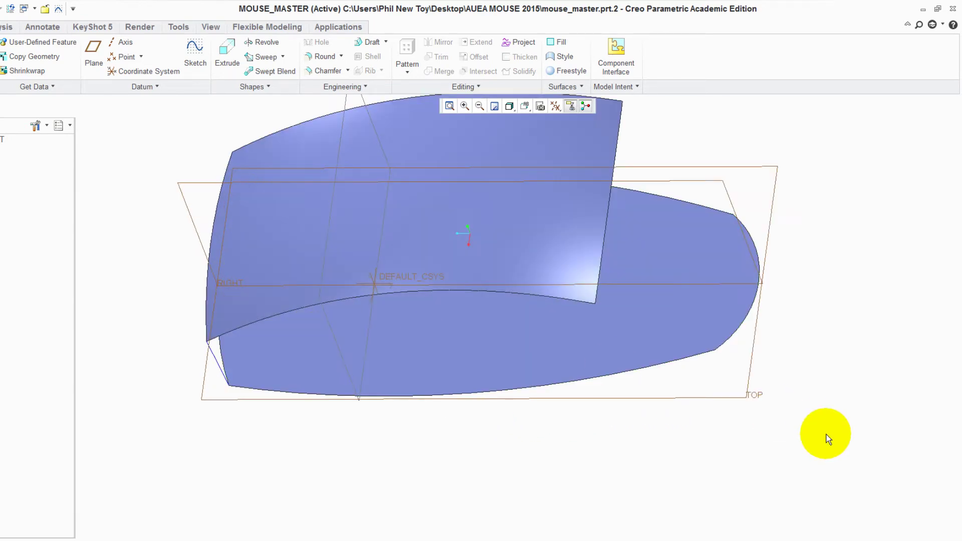
middle_click_drag(826, 434, 806, 426)
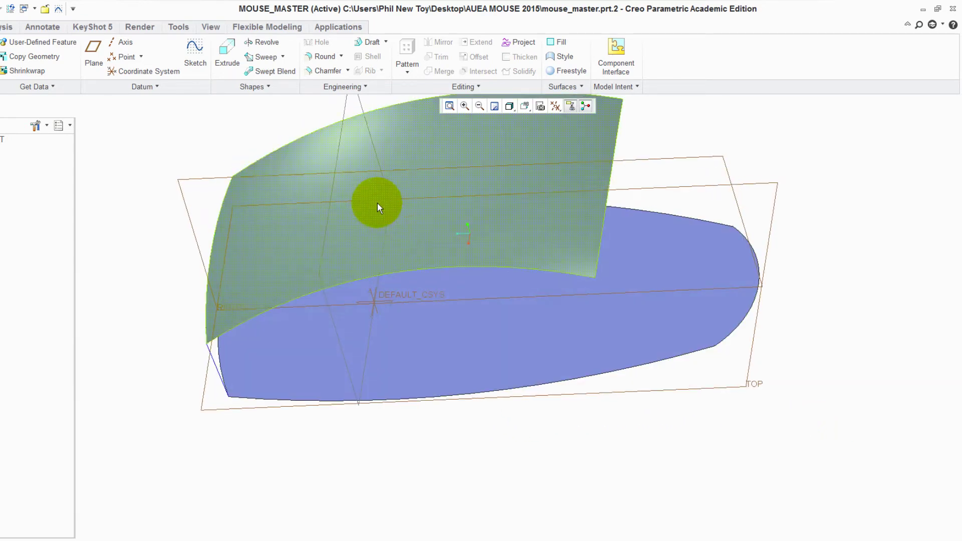
left_click(155, 87)
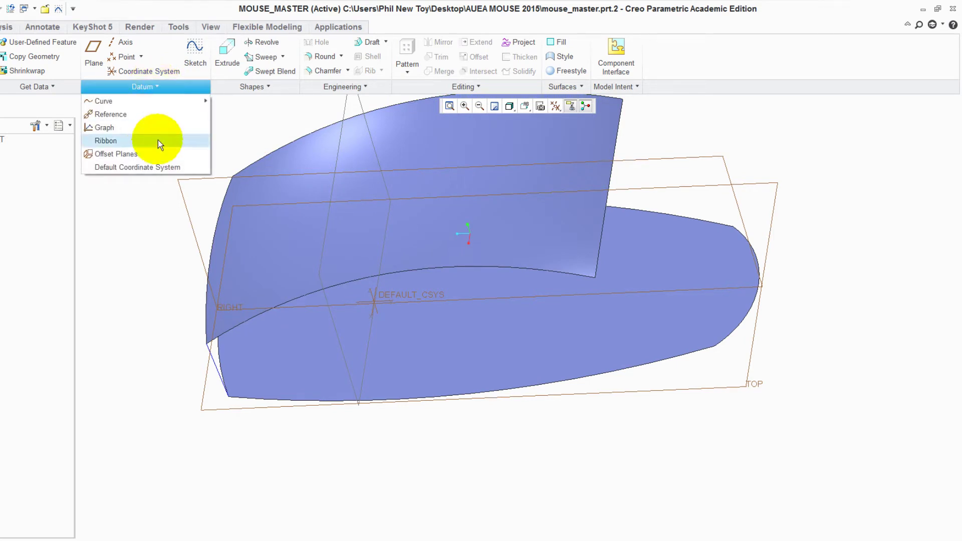
left_click(156, 100)
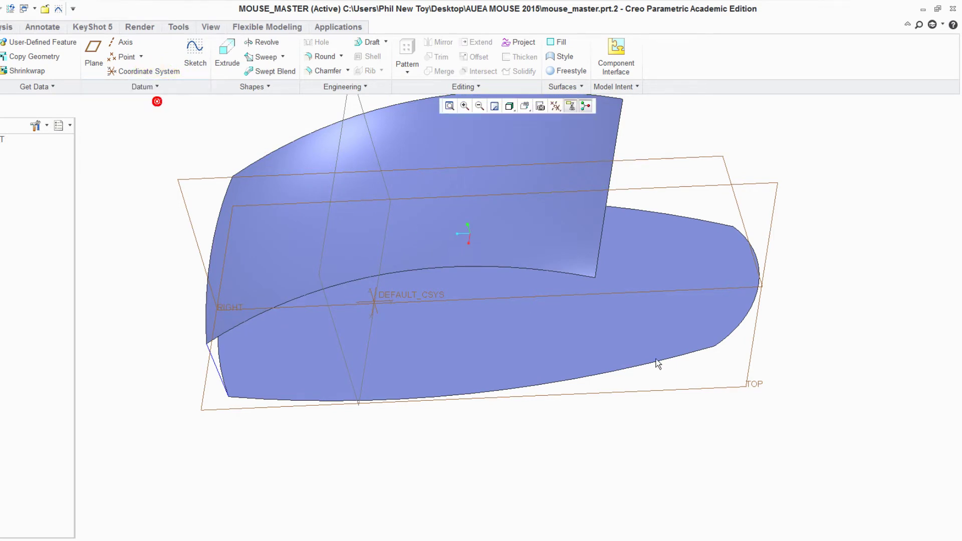
left_click(714, 347)
left_click(595, 277)
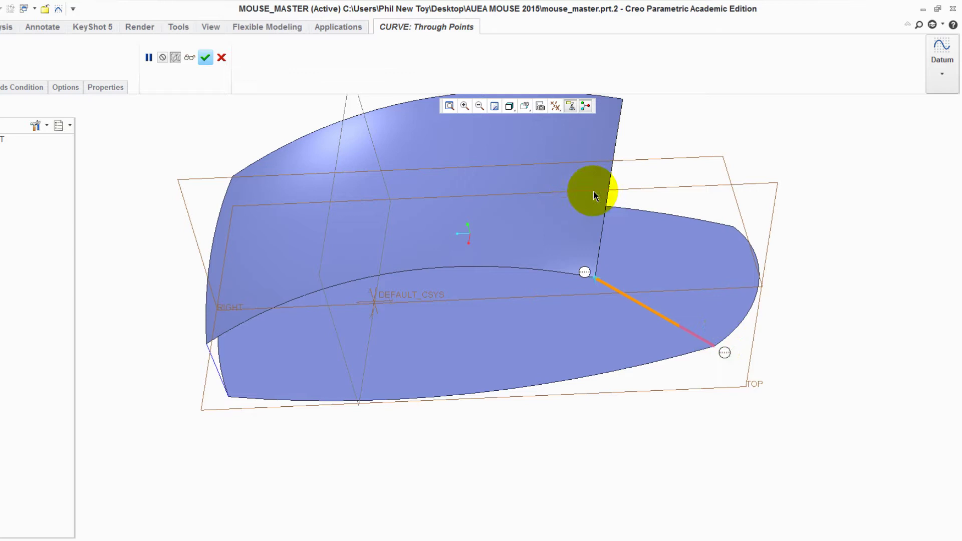
Make the curve's top end tangent to Swept Blend 1 and finish it.
mouse_move(584, 272)
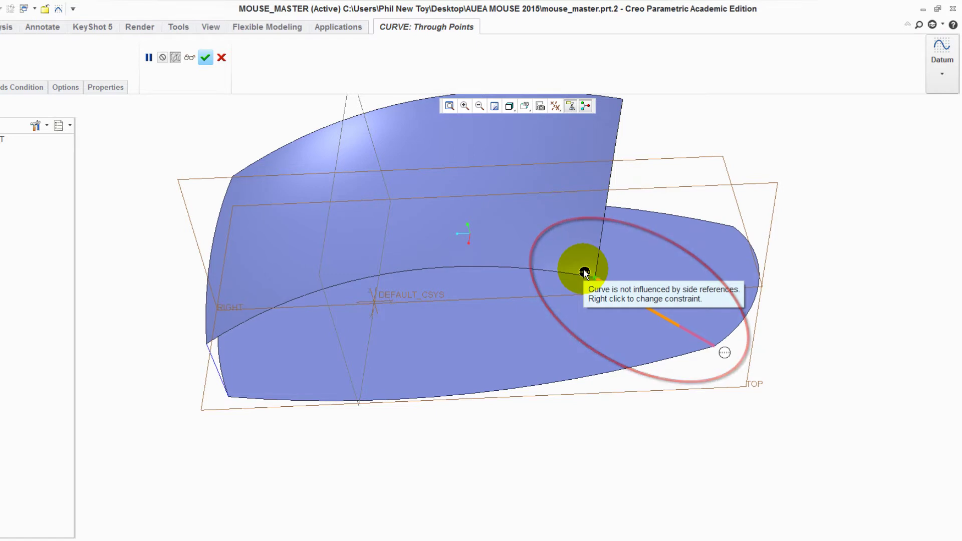
right_click(585, 272)
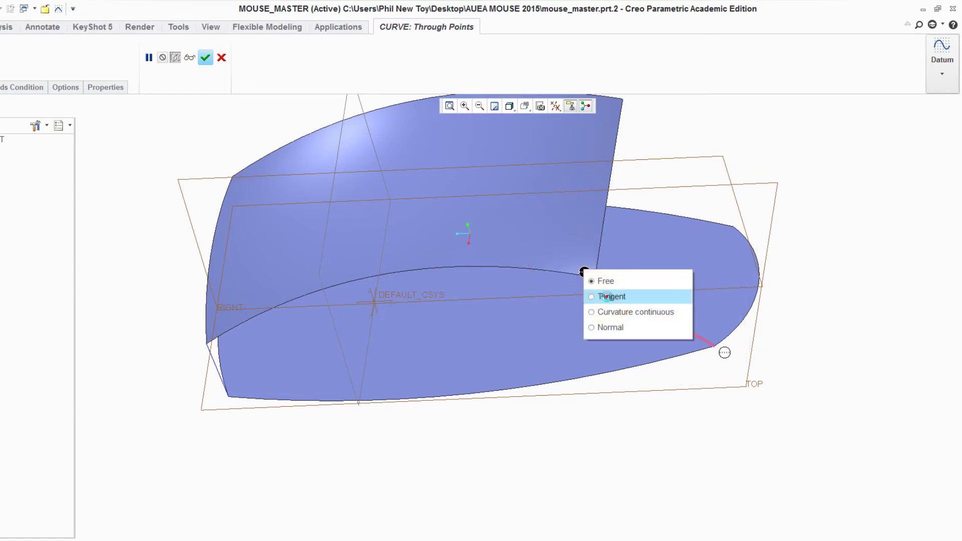
left_click(607, 296)
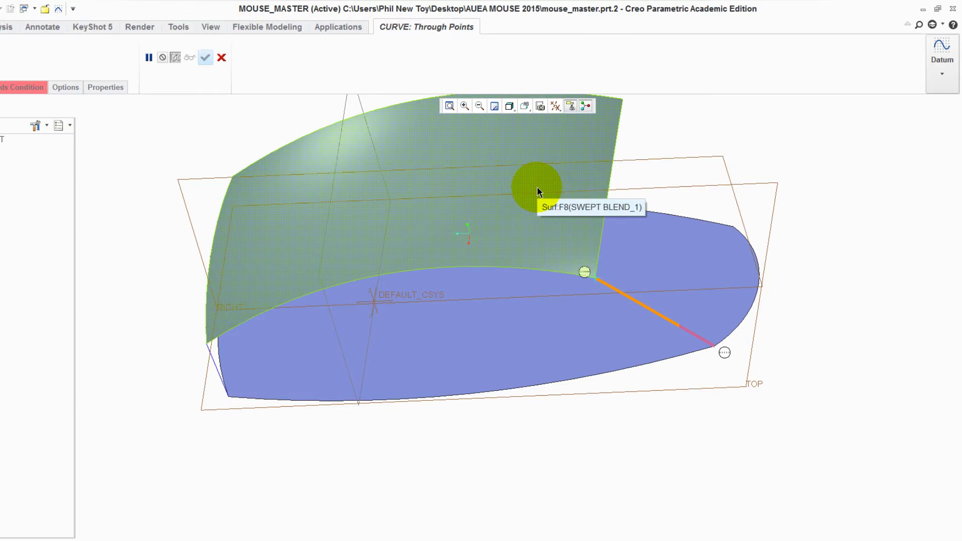
left_click(537, 188)
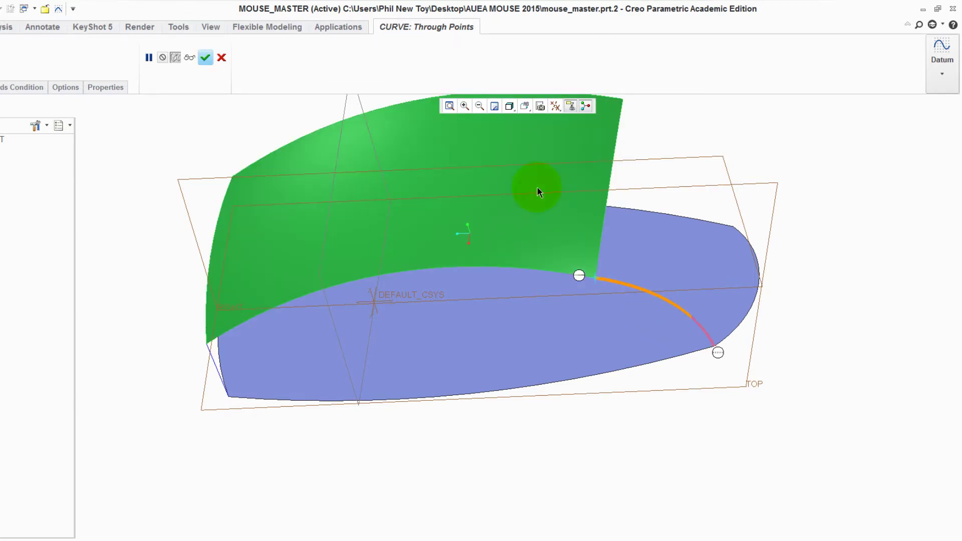
mouse_move(831, 353)
middle_mouse_down()
mouse_move(837, 303)
mouse_move(837, 319)
mouse_move(771, 371)
middle_mouse_up()
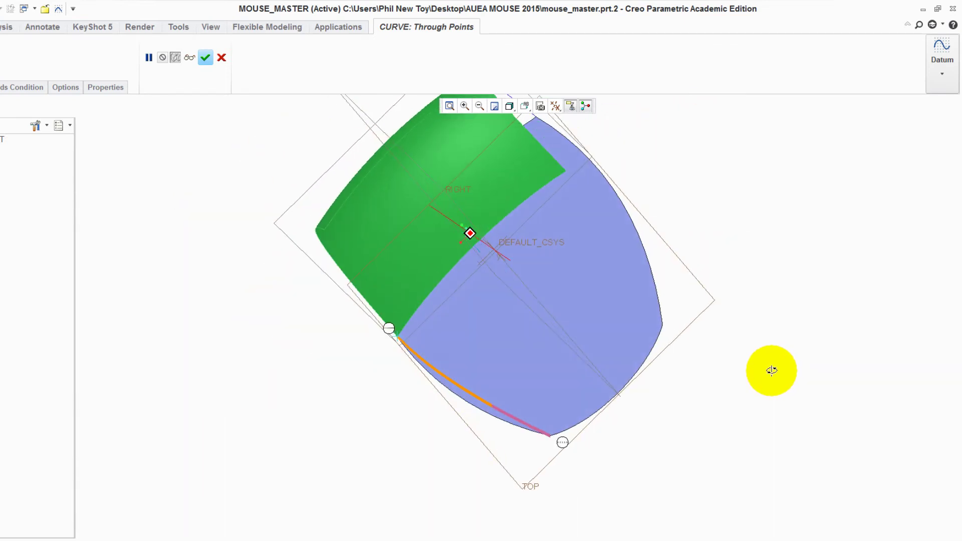
left_click(205, 58)
Start a fourth through-points curve between the upper and lower vertices at the opposite end.
left_click(237, 339)
mouse_move(253, 341)
middle_mouse_down()
mouse_move(257, 326)
mouse_move(184, 351)
mouse_move(166, 412)
middle_mouse_up()
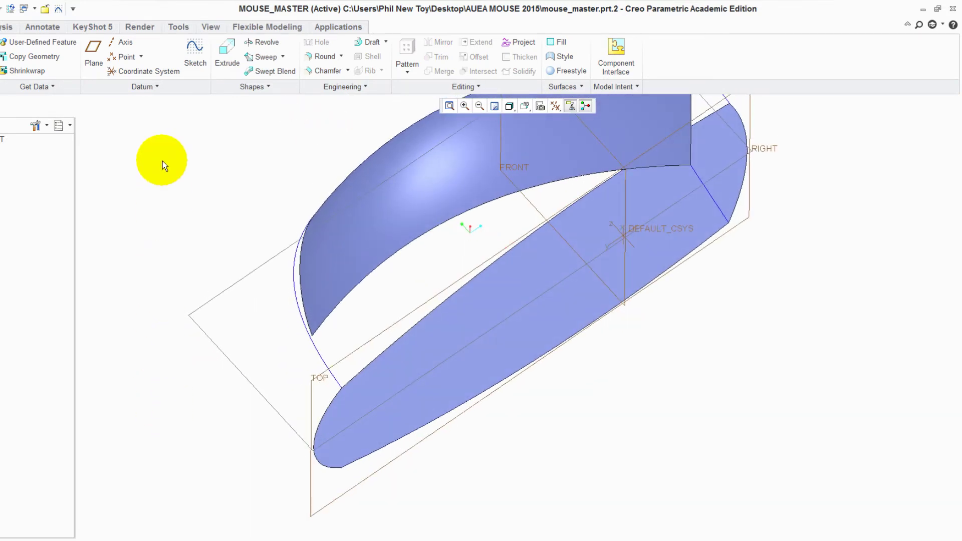
left_click(157, 86)
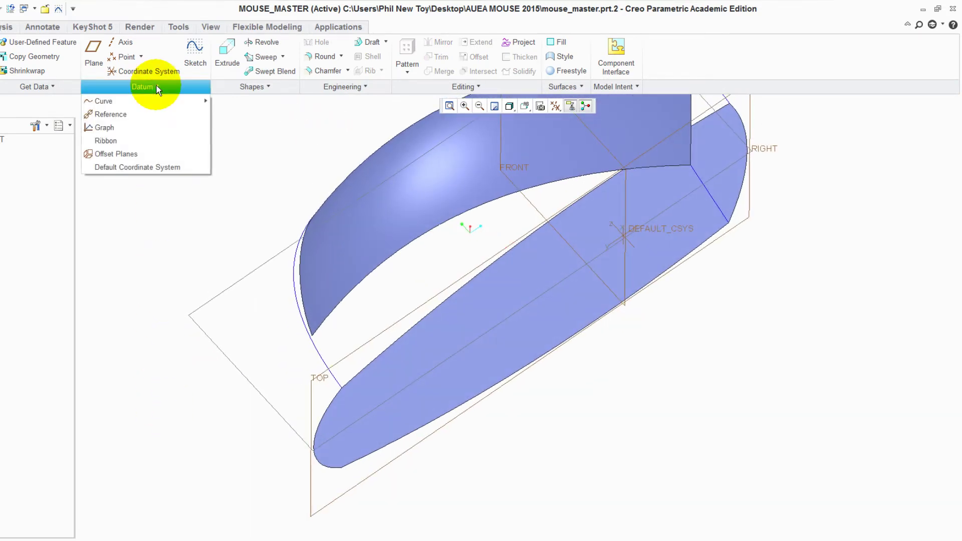
left_click(140, 103)
left_click_drag(300, 333, 313, 336)
left_click_drag(321, 455, 341, 468)
Set its upper end tangent to the swept blend surface and finish Curve 4.
middle_click_drag(270, 383, 339, 334)
right_click_drag(339, 334, 373, 360)
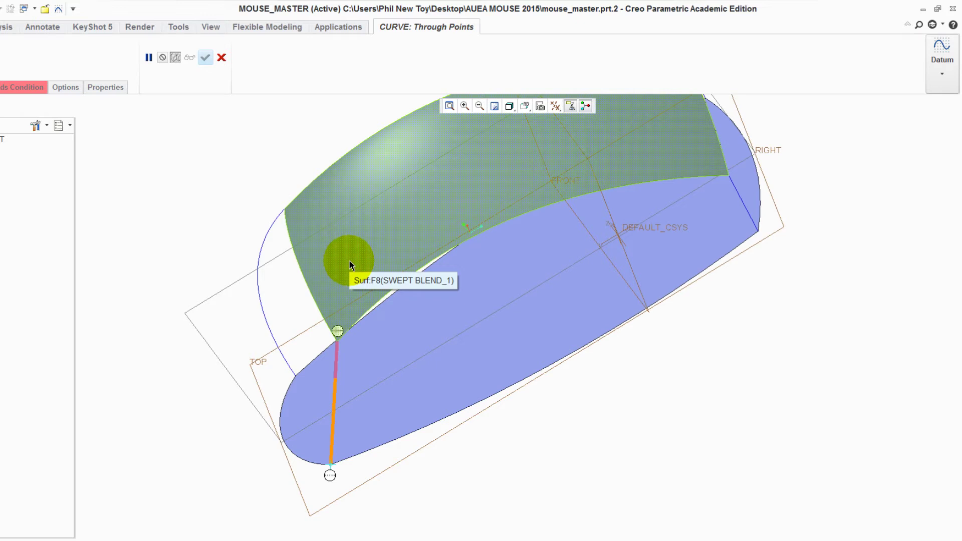
left_click(349, 261)
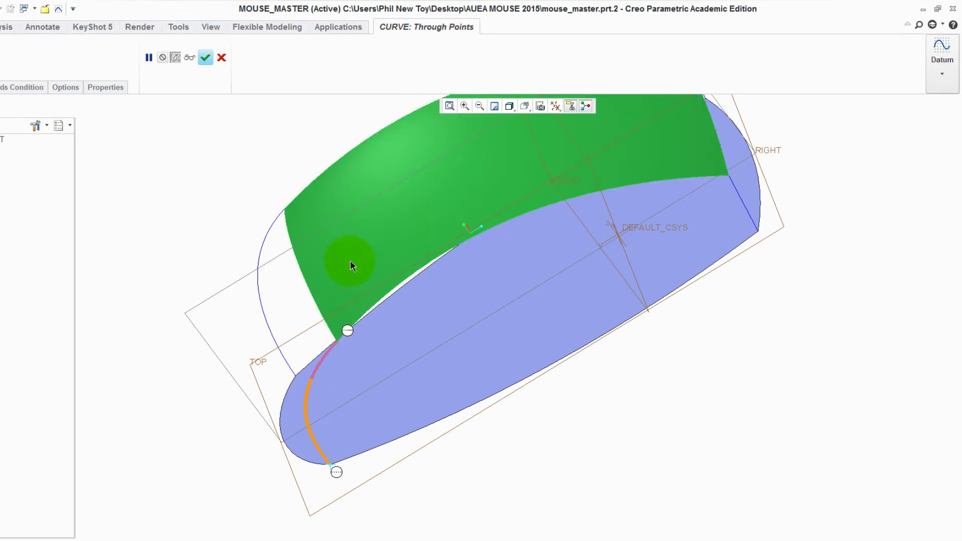
left_click(205, 58)
left_click(178, 219)
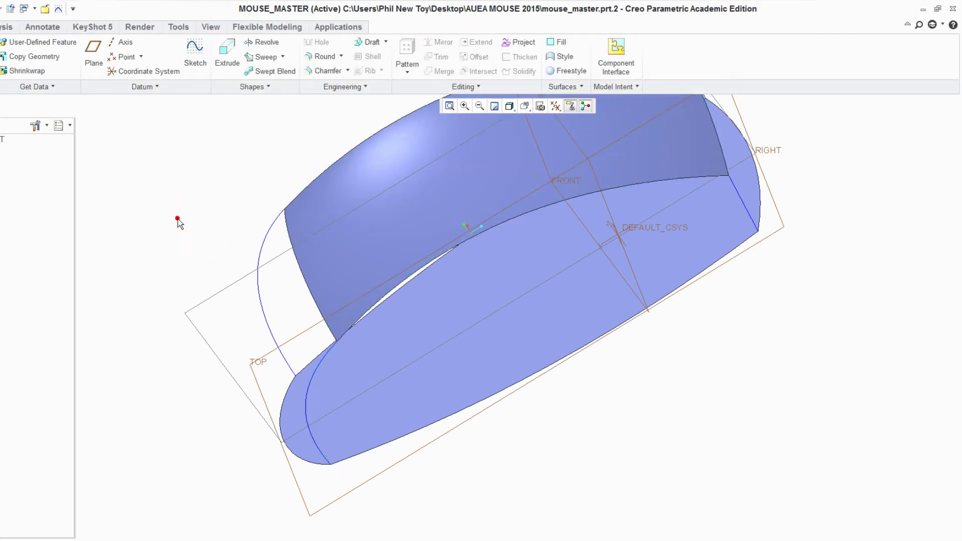
middle_click_drag(207, 263, 165, 235)
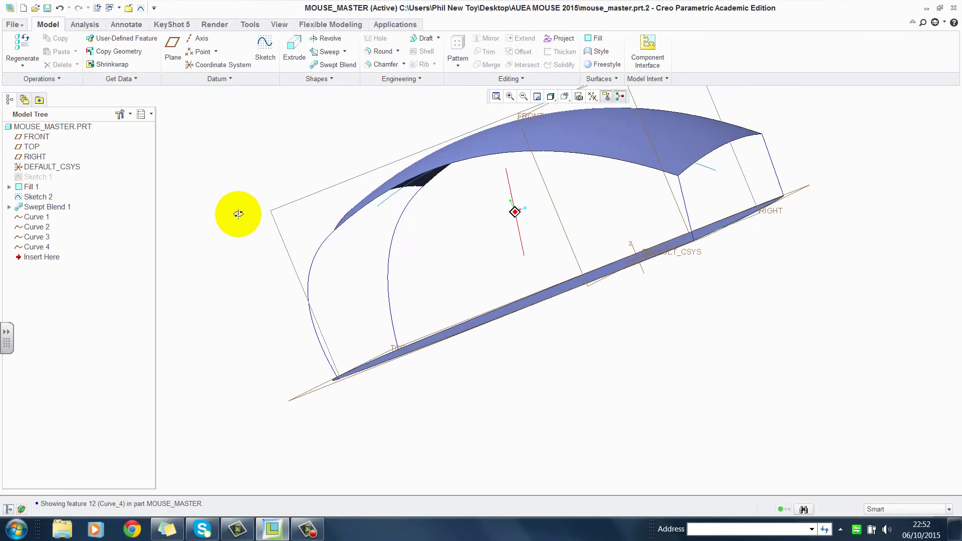
middle_click_drag(238, 214, 720, 367)
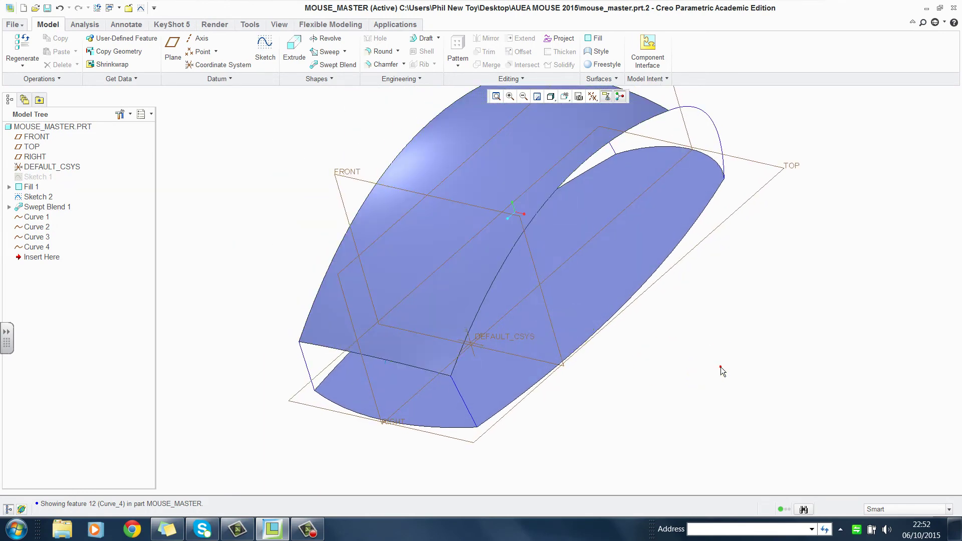
middle_click_drag(699, 413, 699, 401)
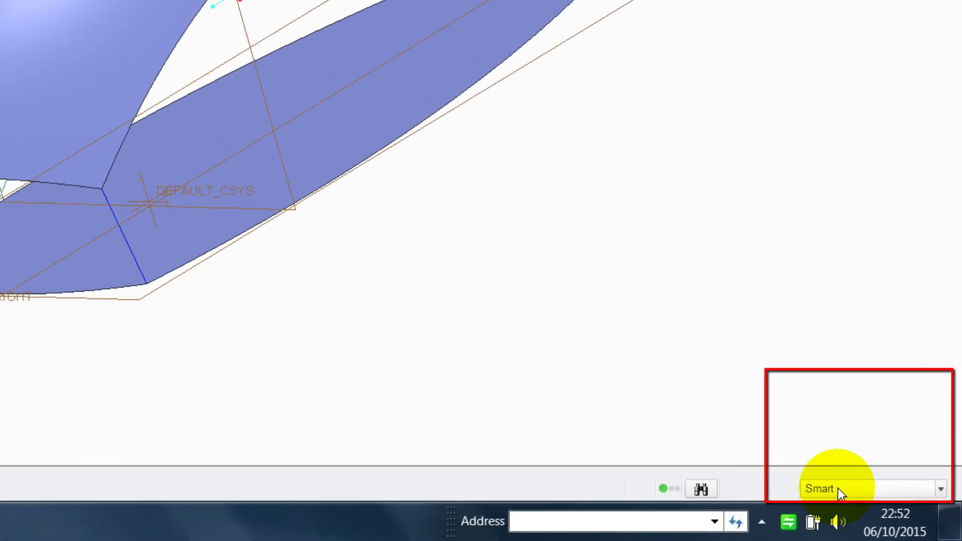
Filter to Geometry and select Curve_2, Curve_1, and the base and swept blend front edges.
left_click(838, 489)
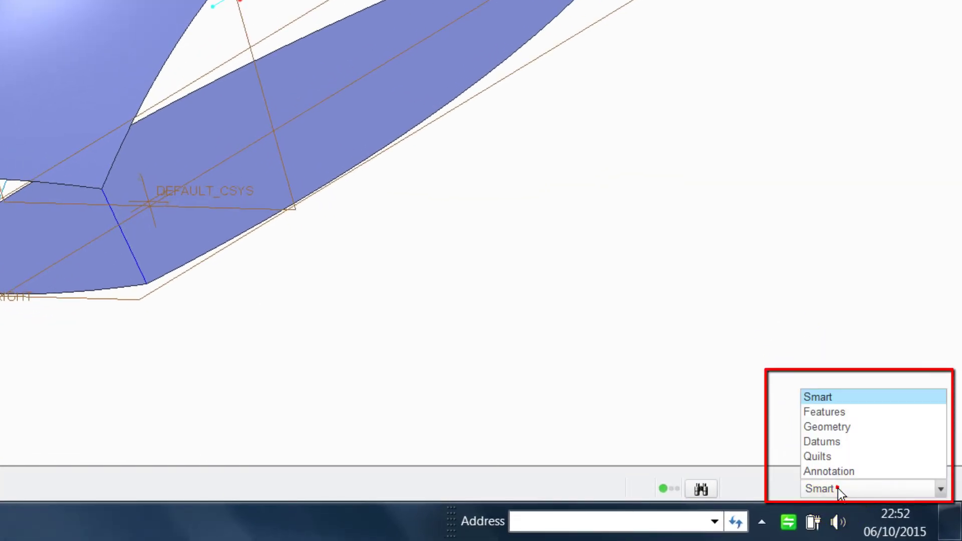
left_click(837, 427)
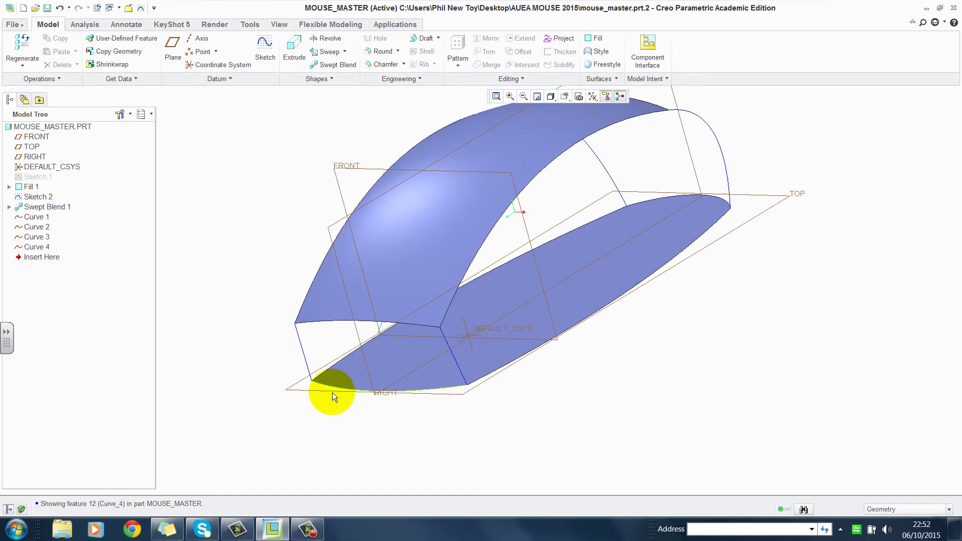
left_click(301, 345)
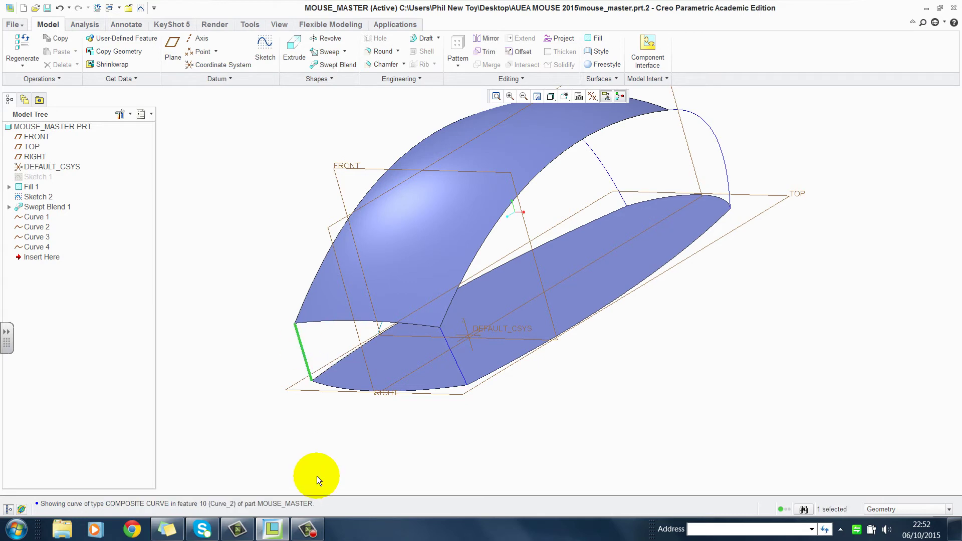
left_click(360, 389, "ctrl")
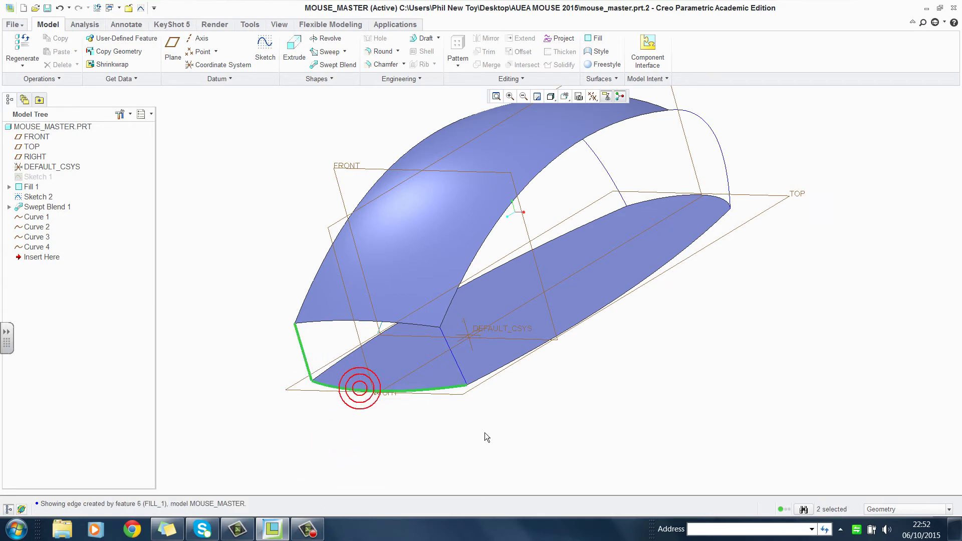
middle_click_drag(602, 435, 471, 356)
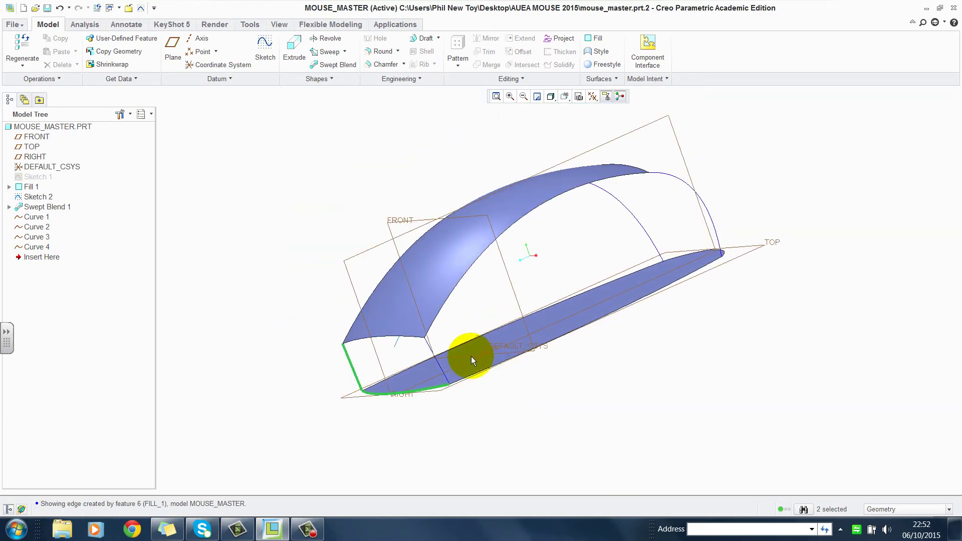
left_click(432, 348, "ctrl")
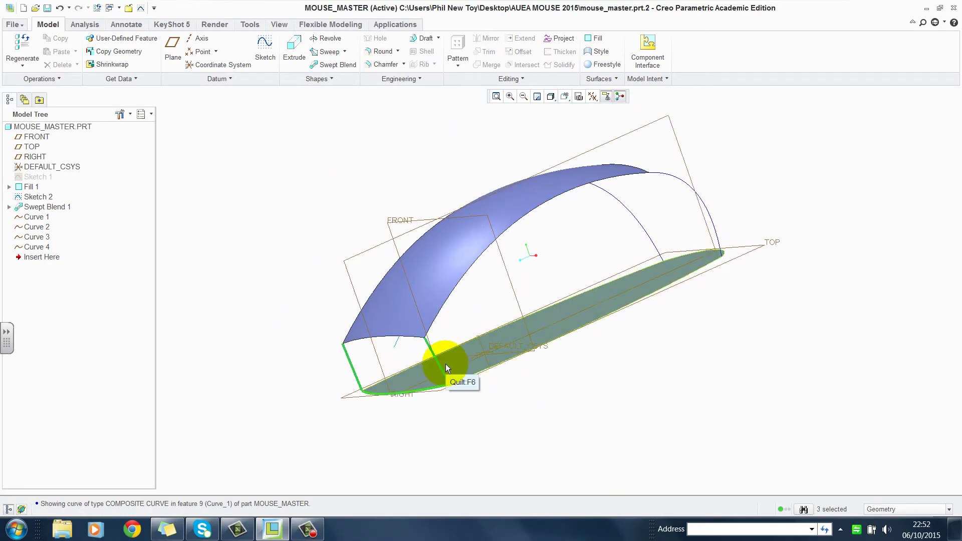
left_click(380, 337, "ctrl")
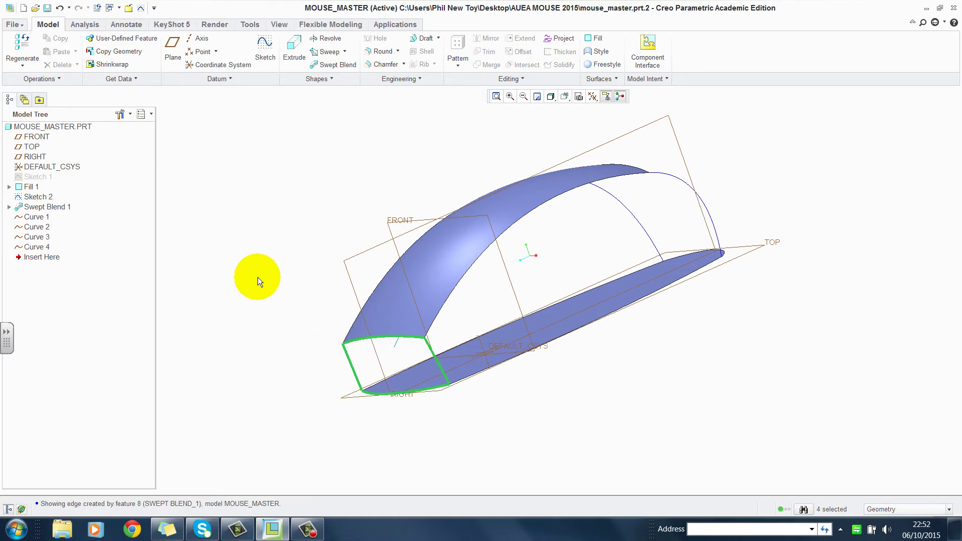
mouse_move(255, 277)
middle_mouse_down()
mouse_move(255, 305)
mouse_move(277, 304)
middle_mouse_up()
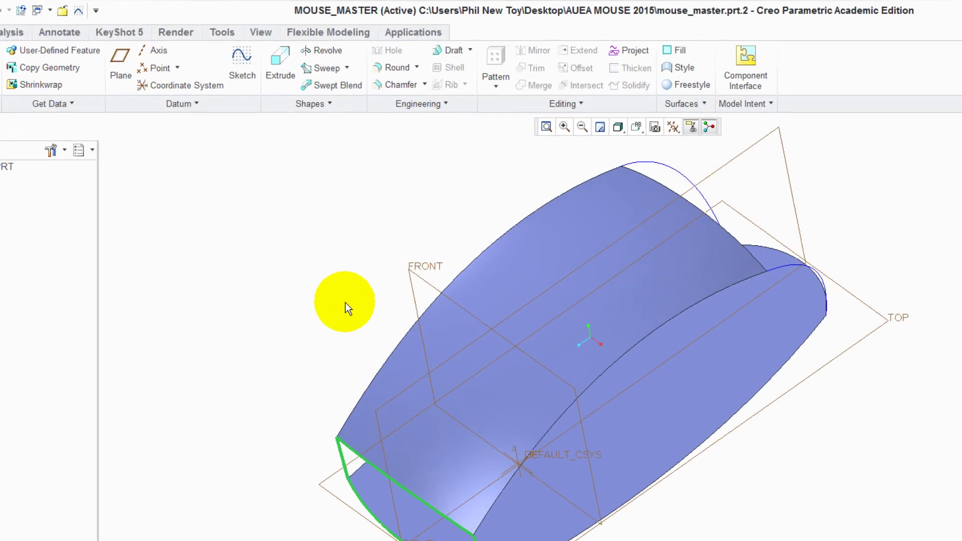
Build a boundary blend from the selected edges to close the front end.
left_click(700, 103)
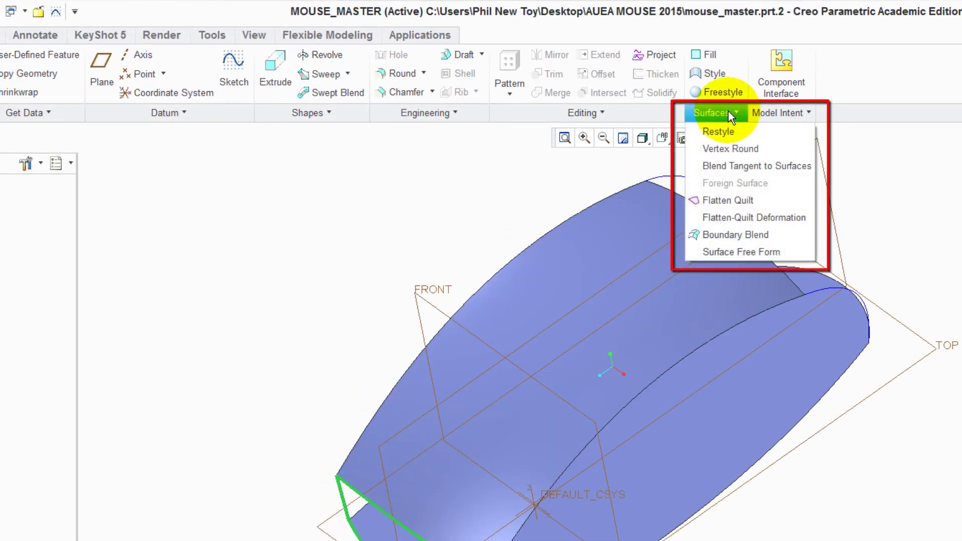
left_click(735, 233)
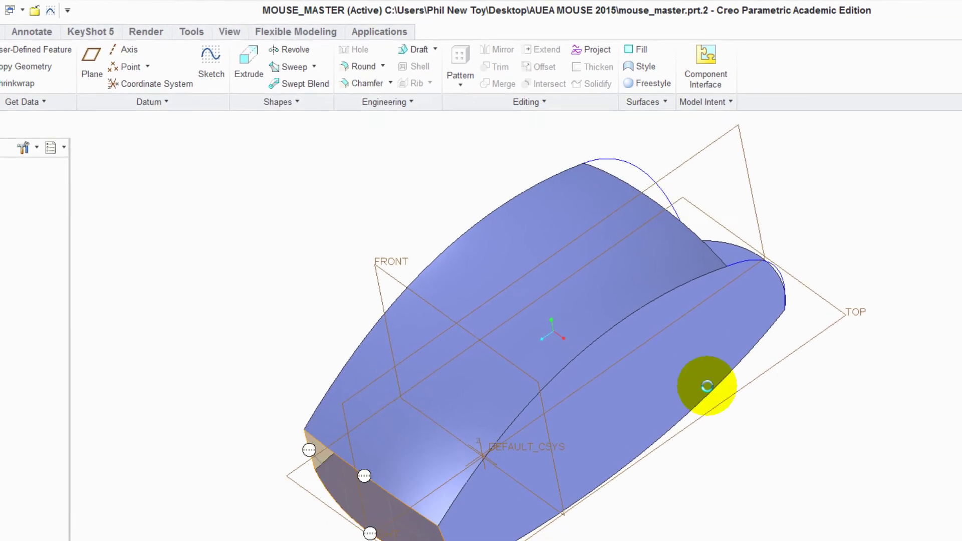
middle_click_drag(708, 386, 617, 459)
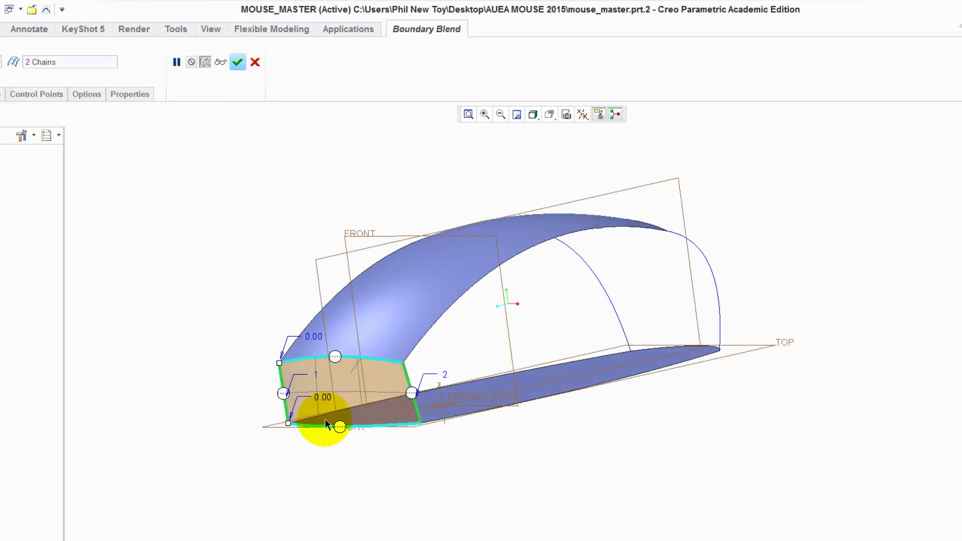
left_click(239, 62)
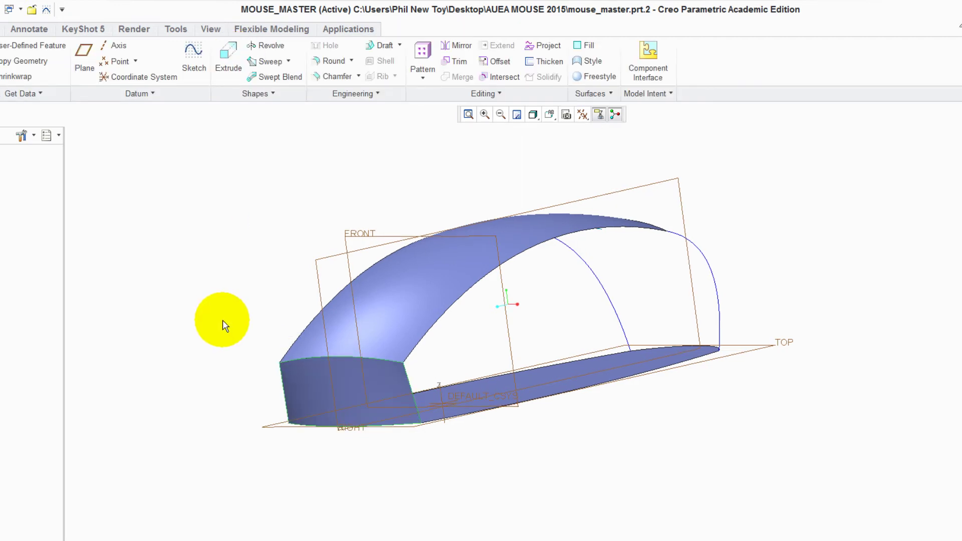
Select the back-end curve plus the top and bottom surfaces' back edges.
mouse_move(226, 320)
middle_mouse_down()
mouse_move(185, 354)
mouse_move(200, 361)
mouse_move(211, 304)
mouse_move(201, 320)
middle_mouse_up()
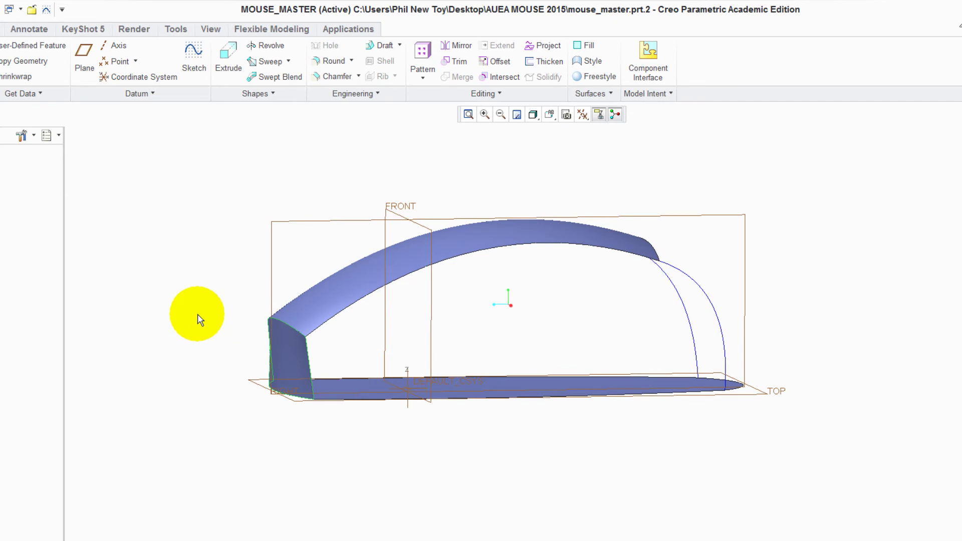
middle_click_drag(666, 501, 506, 472)
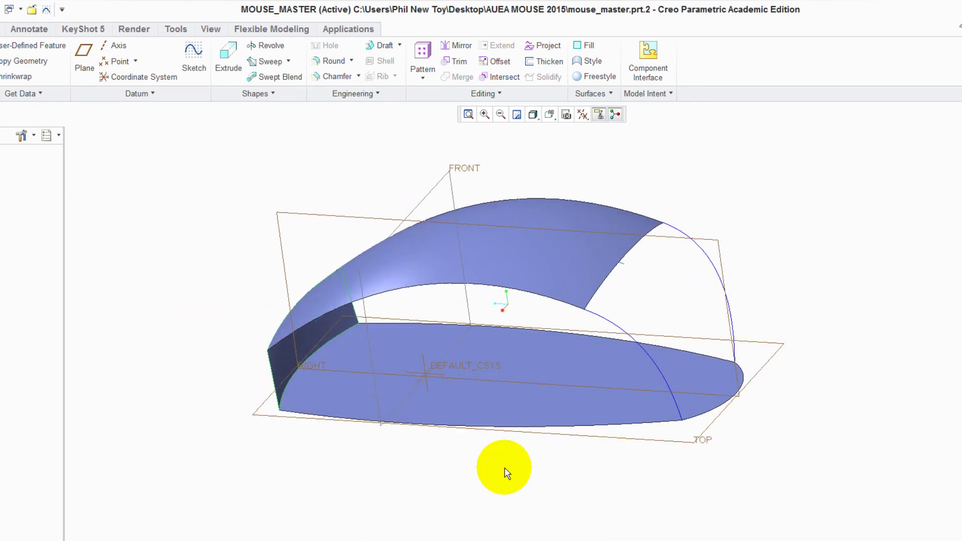
left_click(615, 323)
left_click(663, 316)
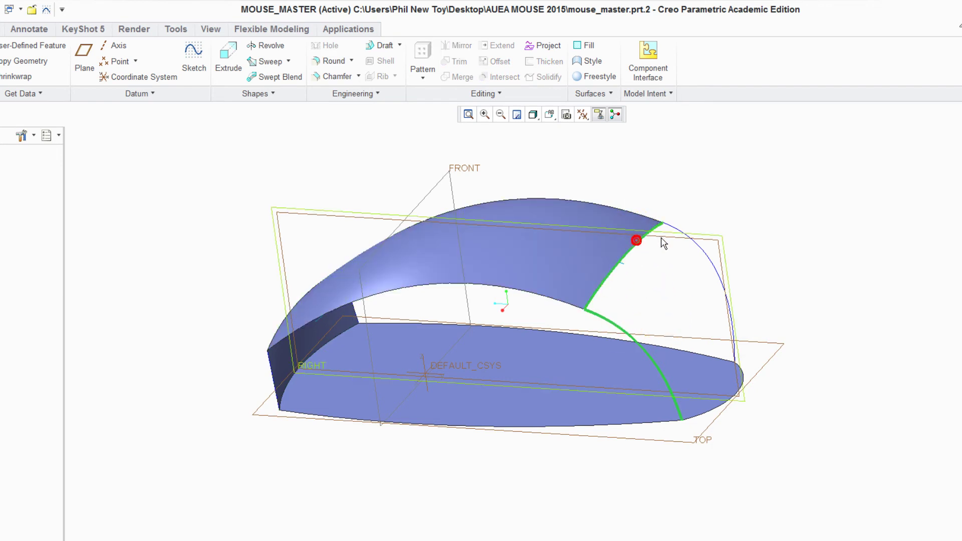
left_click(695, 248, "ctrl")
left_click(714, 404, "ctrl")
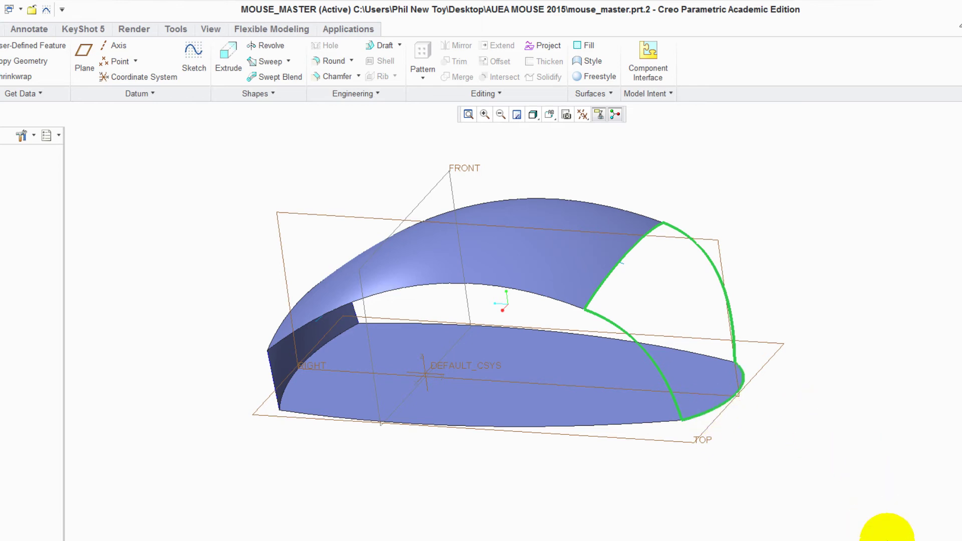
Create a boundary blend across them, tangent to the top surface at the upper boundary.
left_click(591, 94)
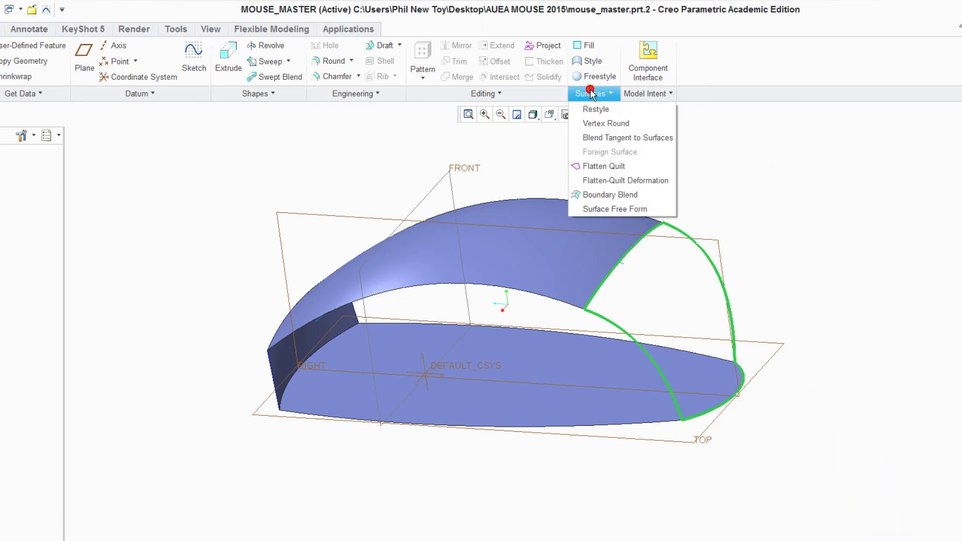
left_click(613, 191)
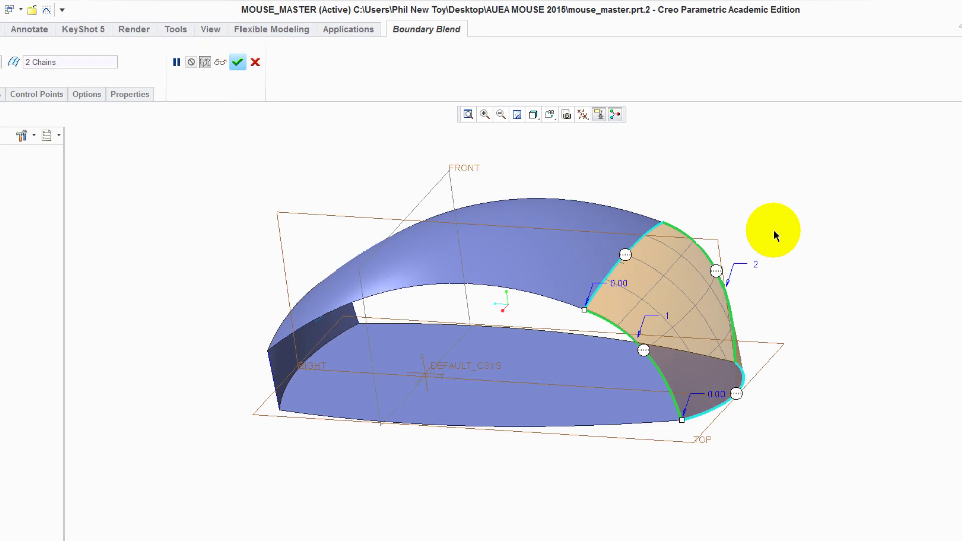
left_click(601, 251)
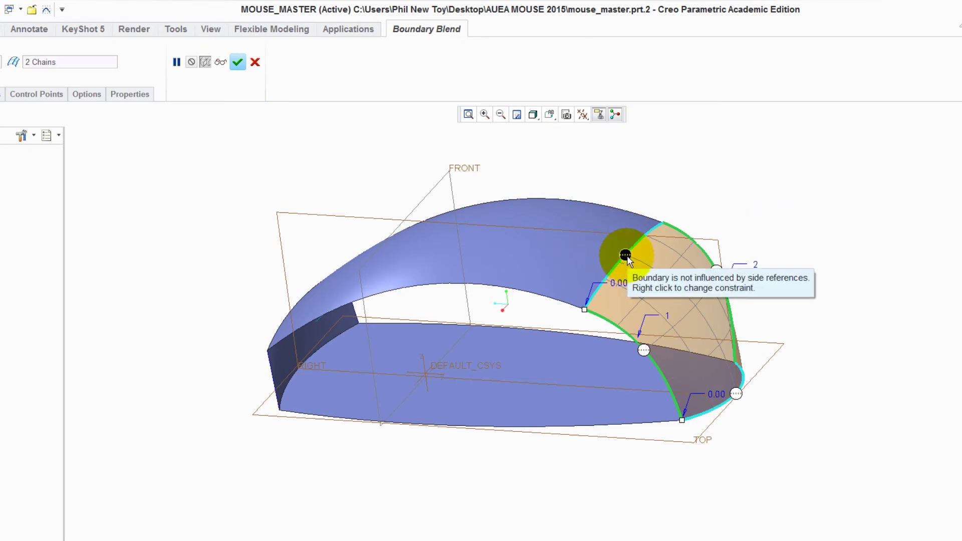
right_click(626, 257)
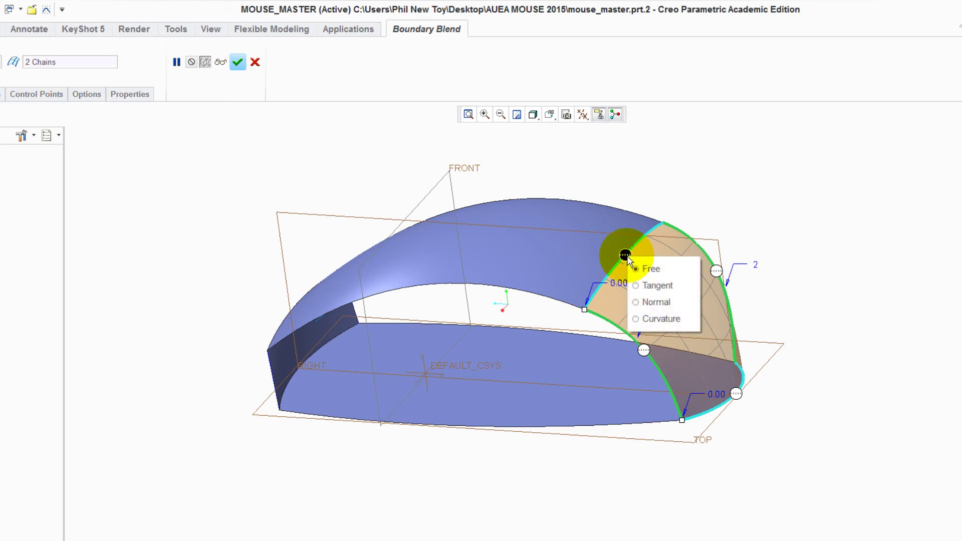
left_click(655, 285)
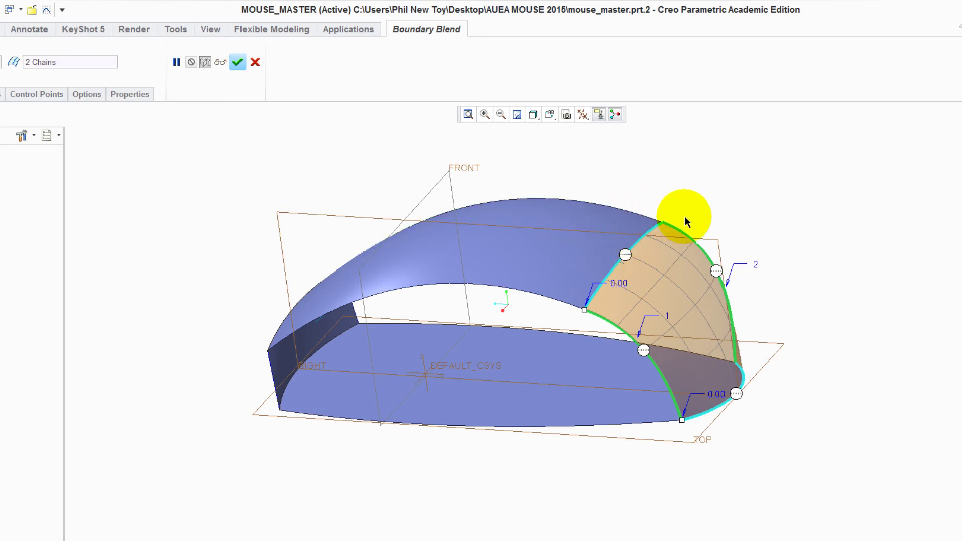
left_click(237, 64)
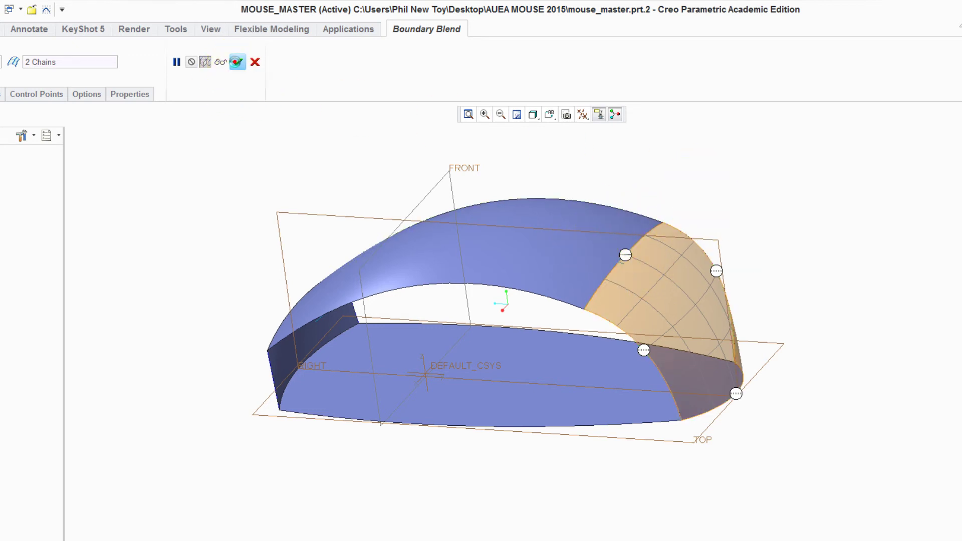
left_click(201, 183)
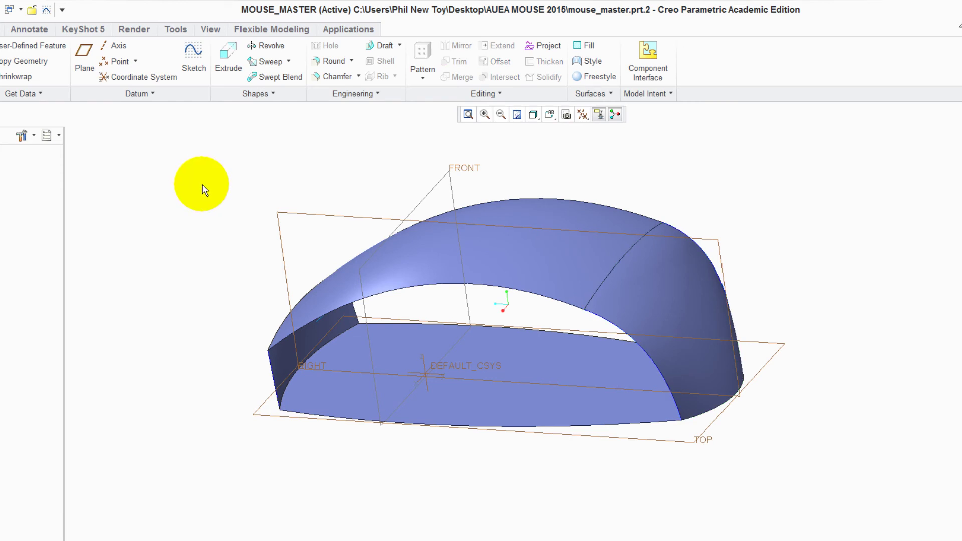
Fill the near long side with a boundary blend between the base edge and top surface's lower edge.
left_click(310, 420)
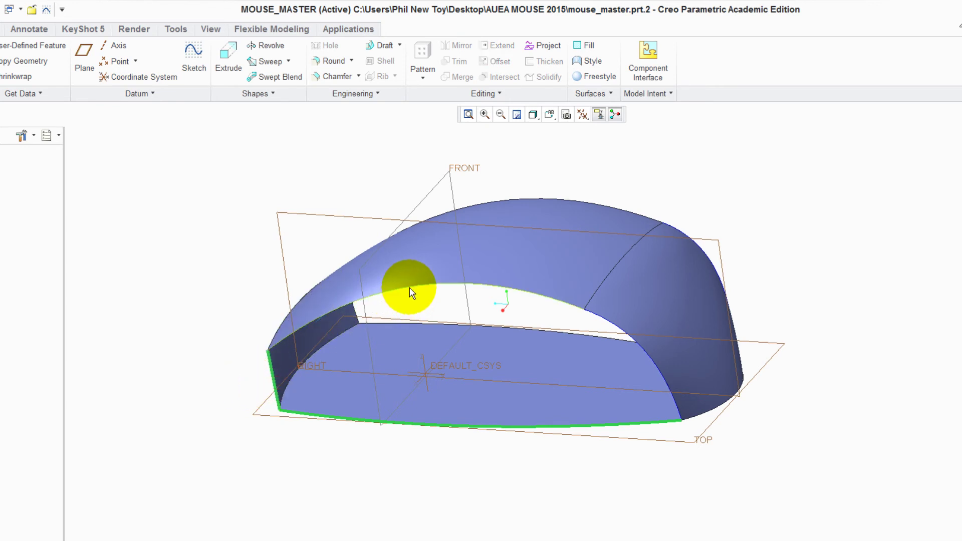
left_click(630, 332, "ctrl")
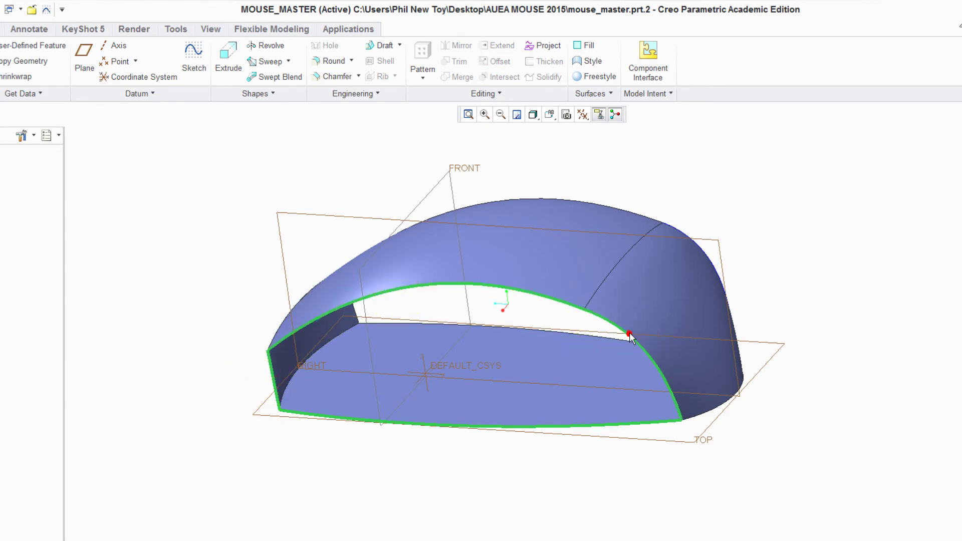
left_click(603, 97)
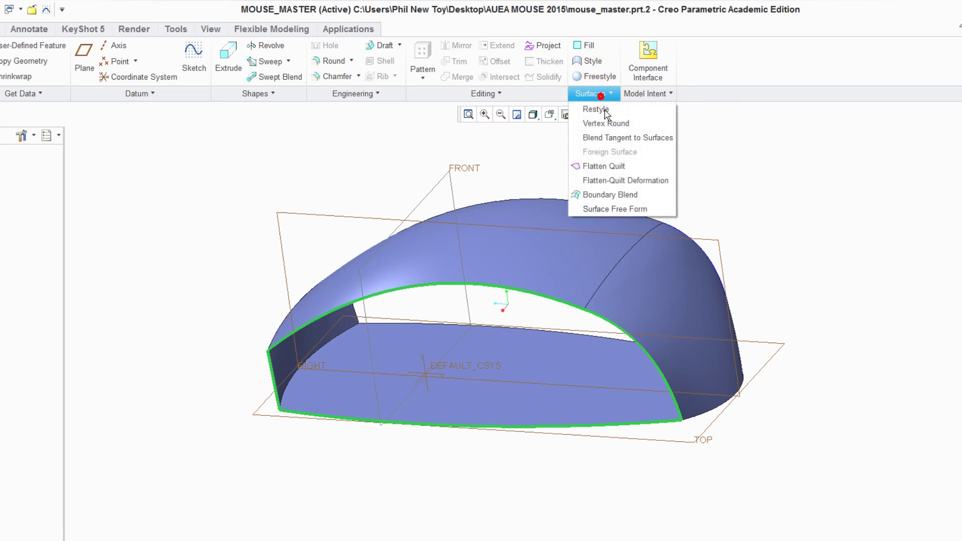
left_click(615, 195)
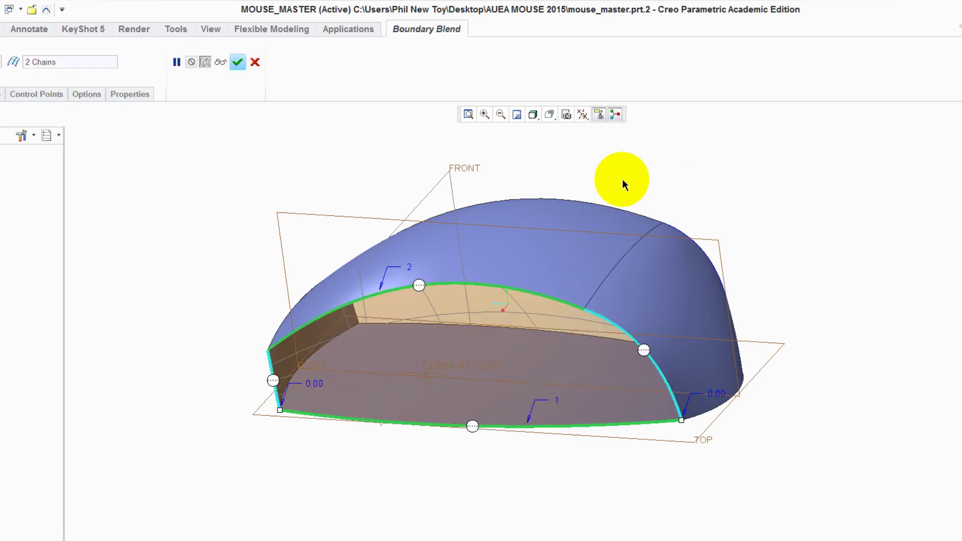
left_click(237, 62)
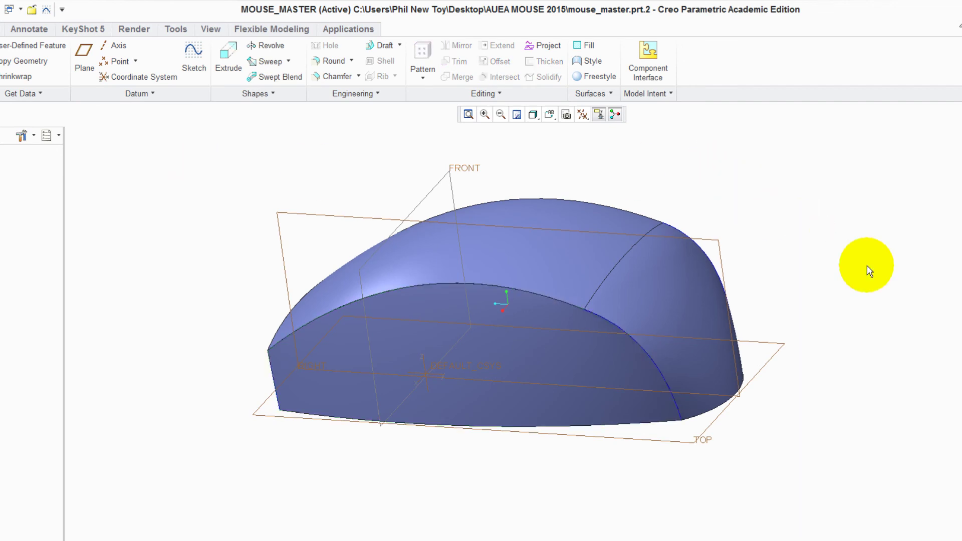
Select the far-side opening's top edge, left arc, base edge and right end edge.
middle_click_drag(865, 268, 547, 294)
left_click(547, 295)
left_click(557, 272)
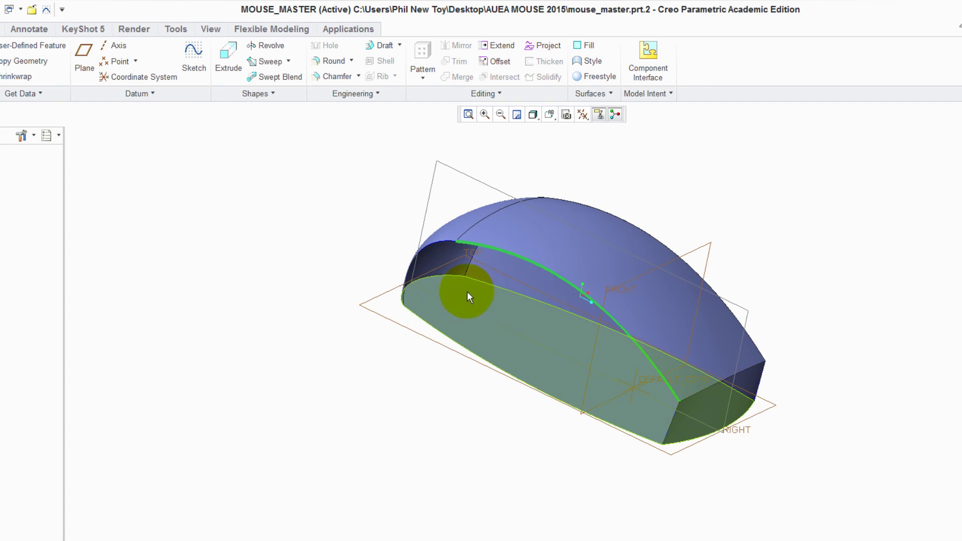
left_click(442, 245, "ctrl")
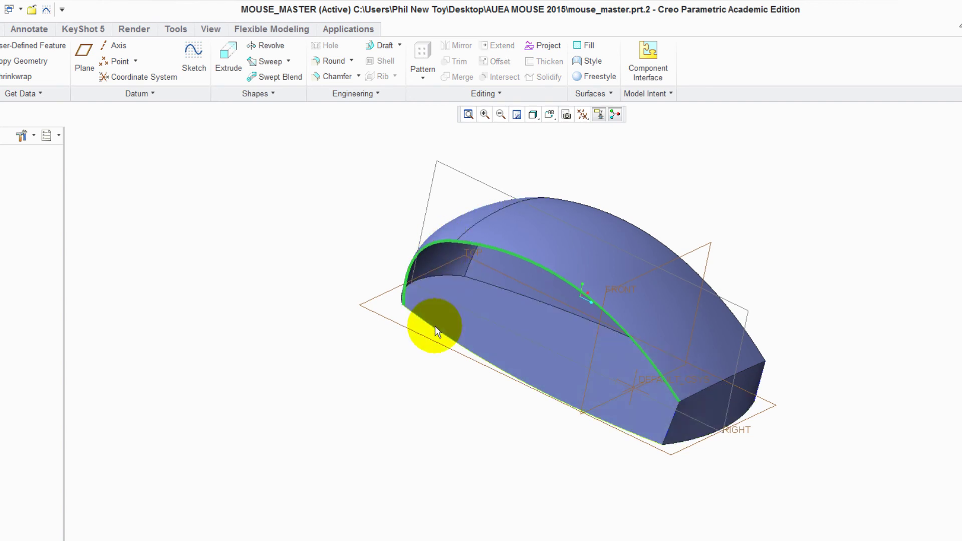
left_click(672, 418, "ctrl")
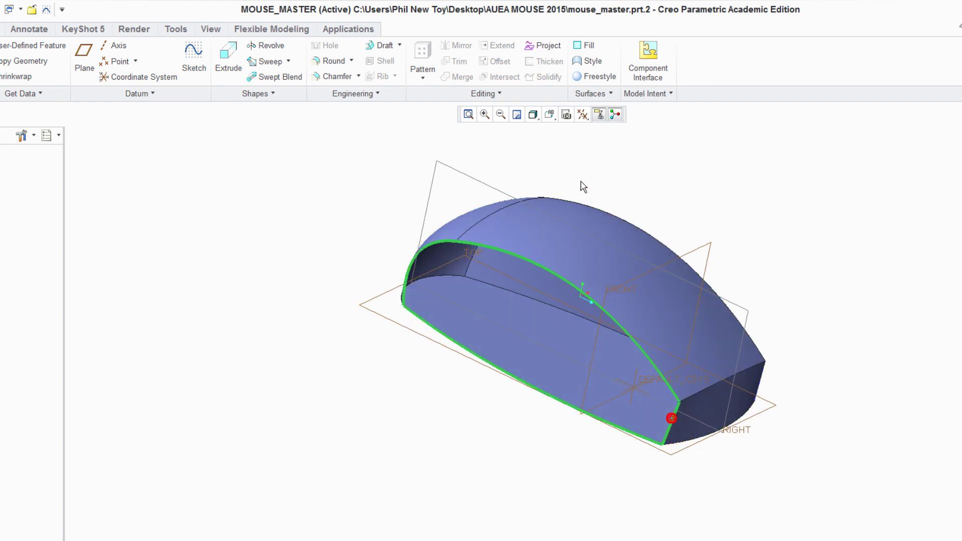
left_click(594, 107)
Create Boundary Blend 4 to close the far side, then save mouse_master.prt.
left_click(604, 95)
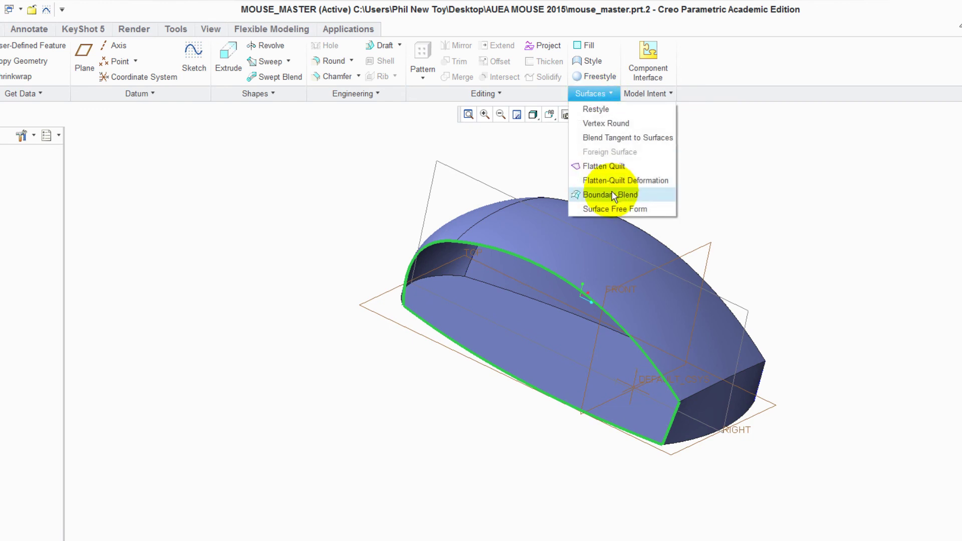
left_click(608, 192)
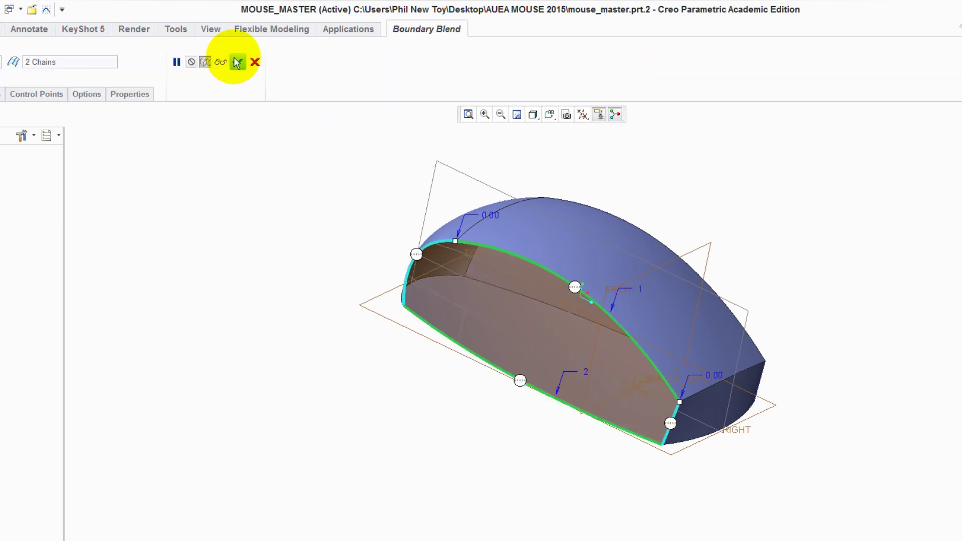
left_click(237, 63)
mouse_move(262, 242)
middle_mouse_down()
mouse_move(253, 290)
mouse_move(288, 273)
mouse_move(386, 264)
mouse_move(486, 286)
mouse_move(536, 242)
mouse_move(520, 242)
mouse_move(509, 315)
mouse_move(539, 296)
mouse_move(549, 322)
mouse_move(505, 303)
mouse_move(526, 230)
middle_mouse_up()
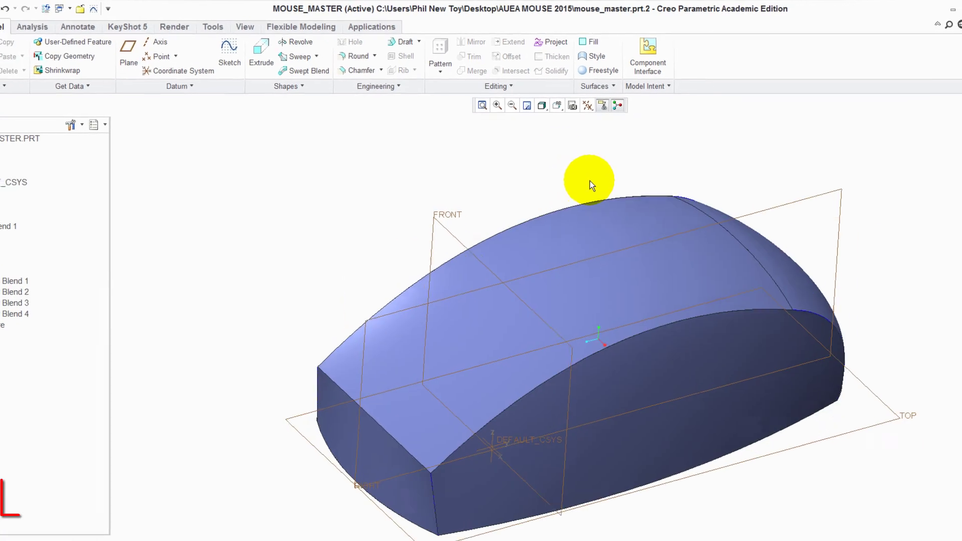
left_click(47, 8)
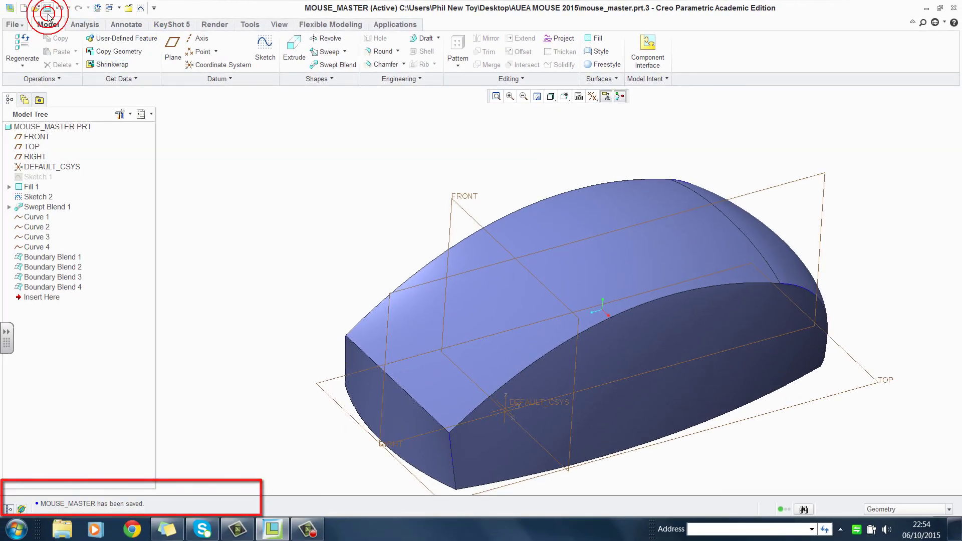